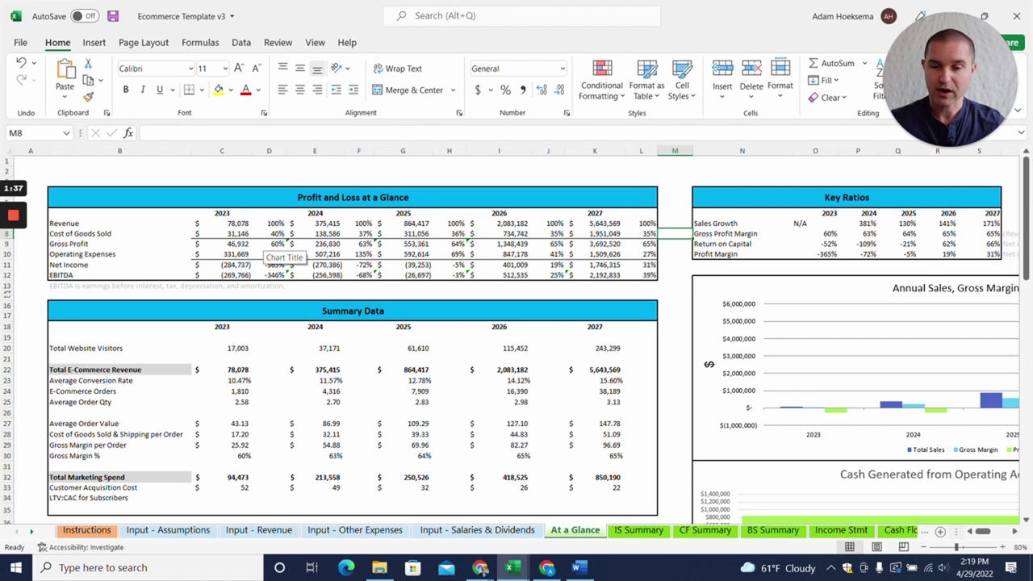
Step: Review the At a Glance sheet's profit and loss, summary data and start-up funds breakdown
left_click(403, 223)
scroll(749, 351, "down", 4)
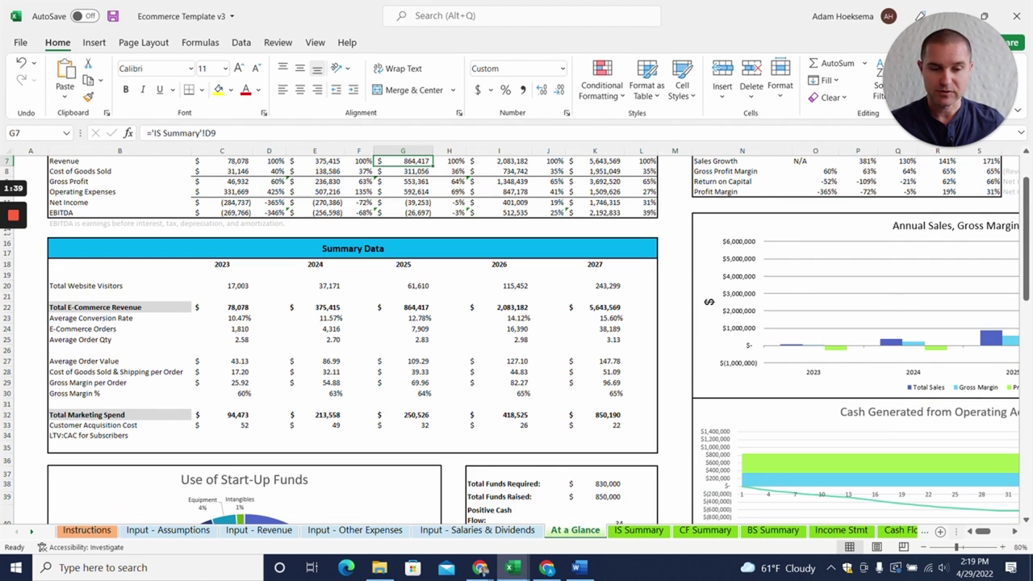
scroll(750, 351, "down", 3)
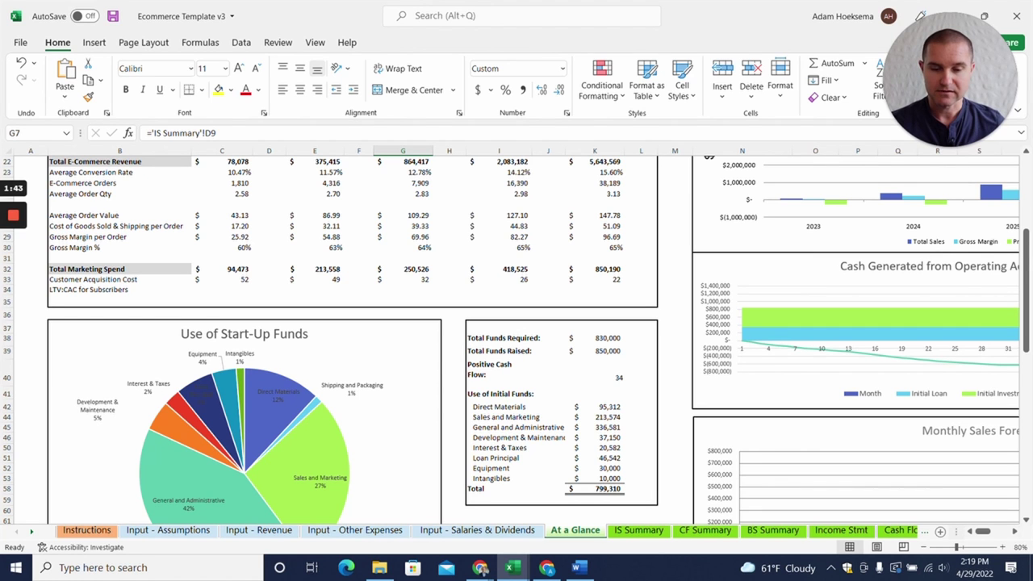
scroll(749, 350, "up", 4)
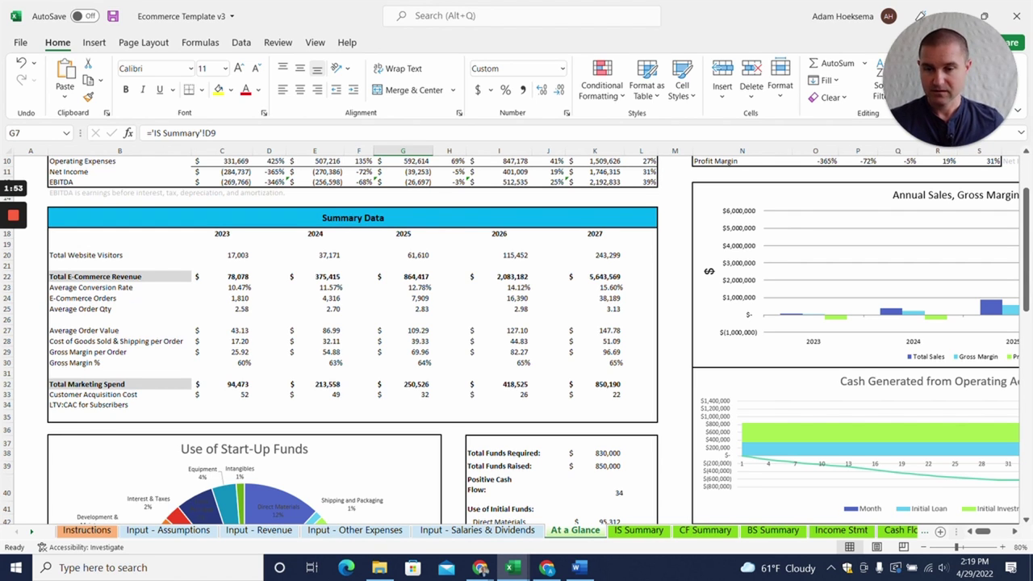
scroll(352, 322, "up", 3)
Step: Look through the IS Summary, CF Summary, BS Summary and Income Stmt sheets
left_click(639, 530)
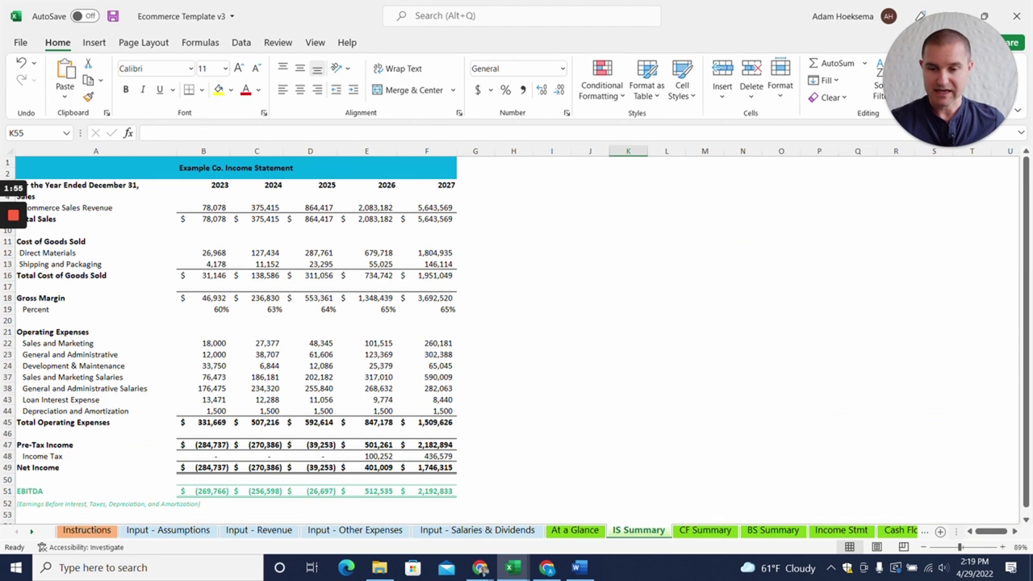
left_click(705, 530)
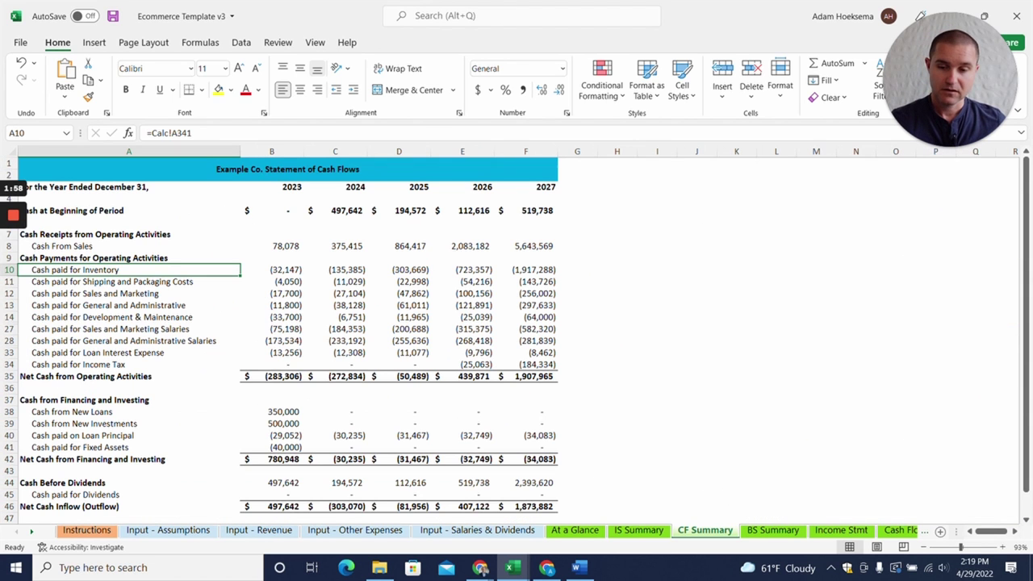
left_click(772, 531)
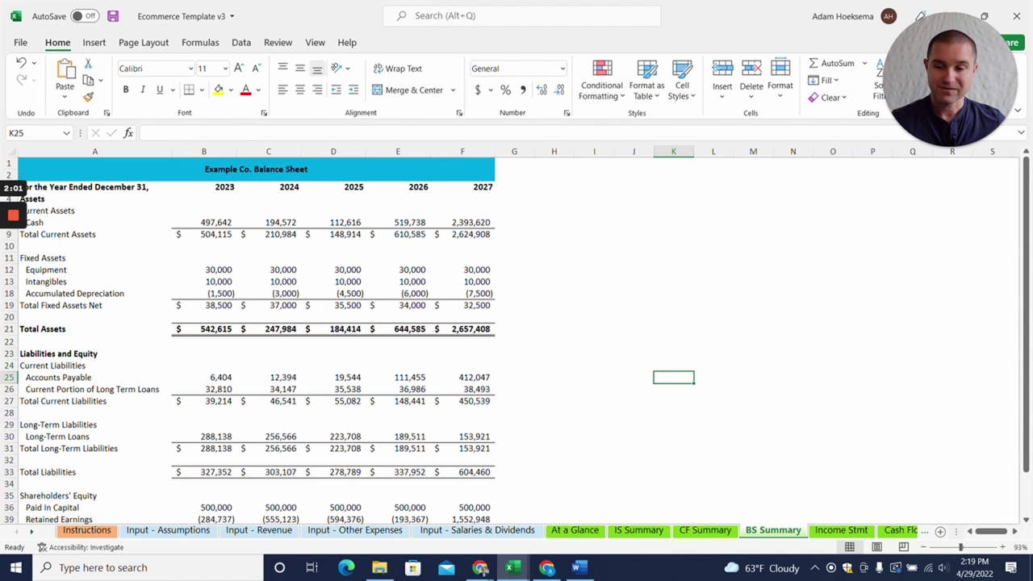
scroll(775, 484, "down", 3)
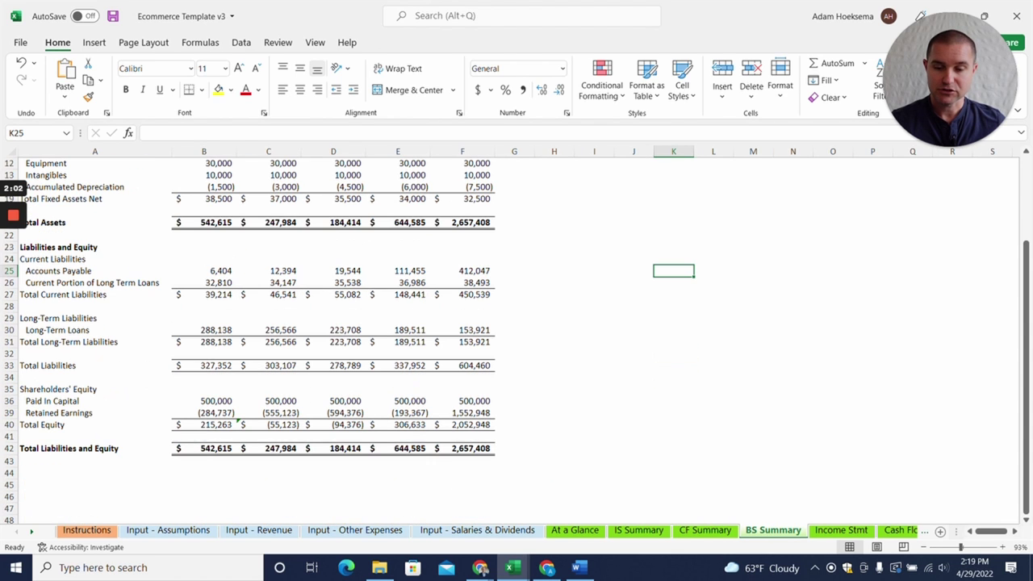
left_click(840, 530)
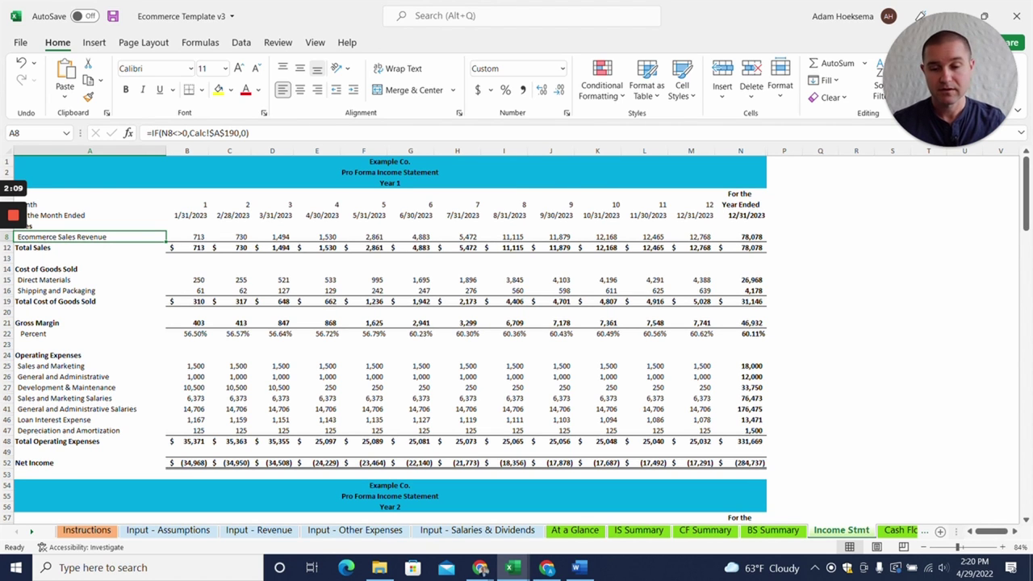
Step: Examine the projection start month and the equity funding entry on the Input - Assumptions sheet
left_click(150, 534)
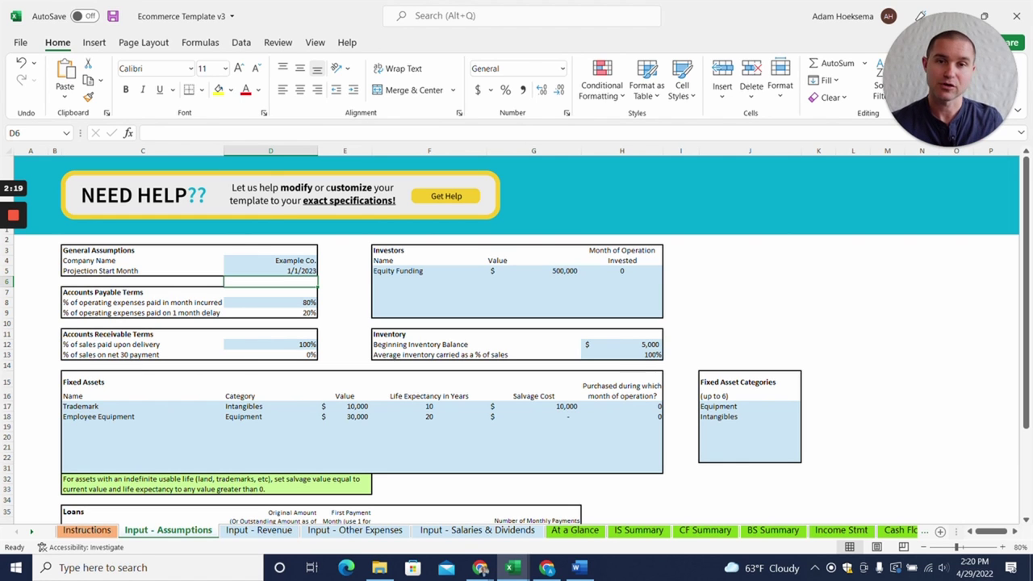
key("Up")
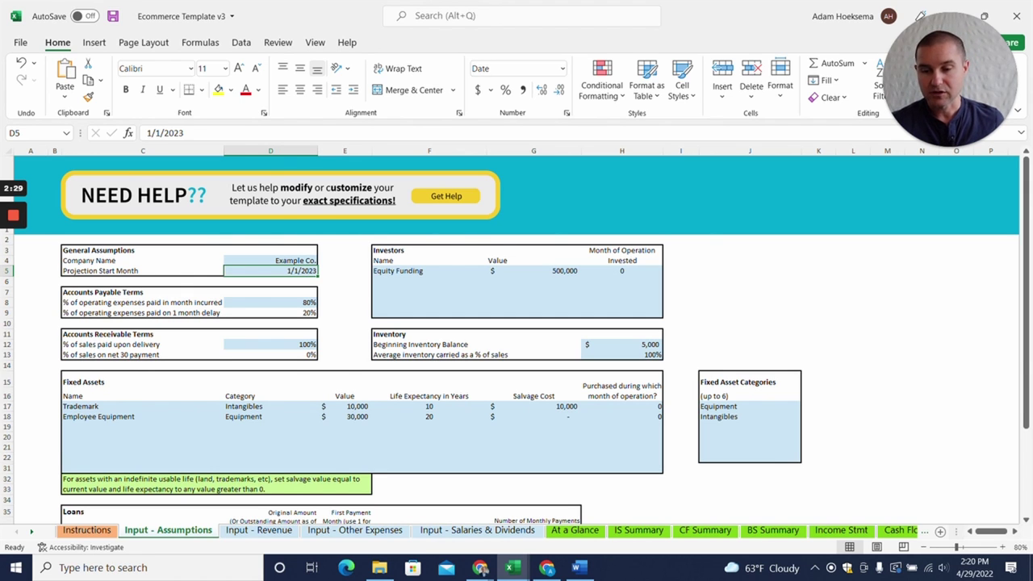
left_click(429, 272)
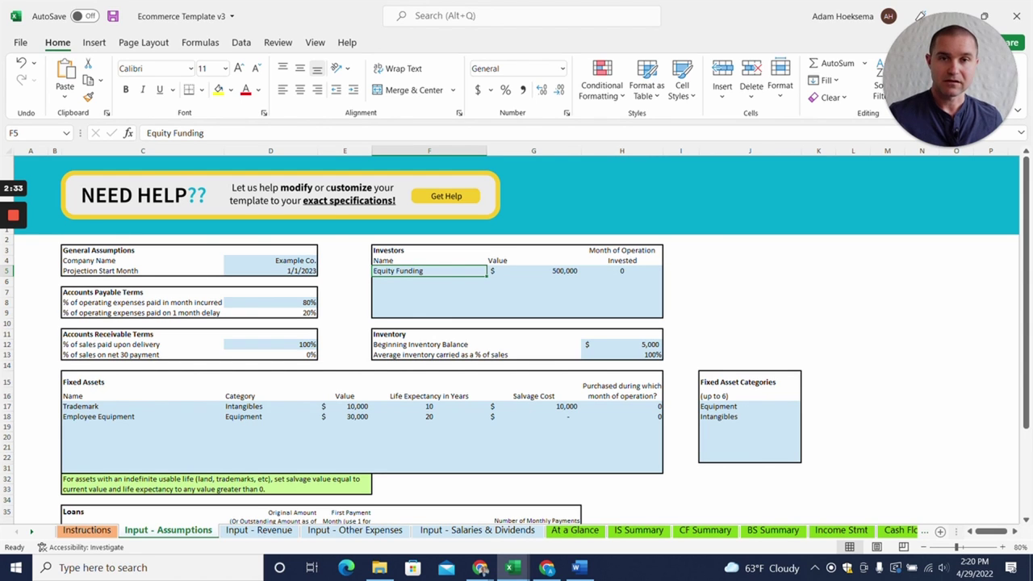
left_click(533, 271)
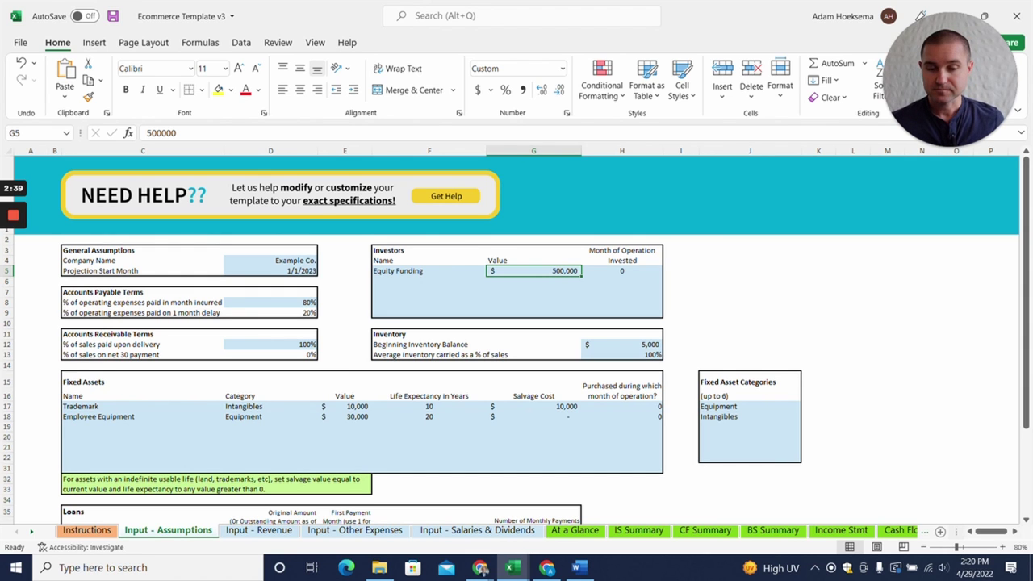
Step: Review the Fixed Assets and Loans tables on the assumptions sheet
left_click(143, 406)
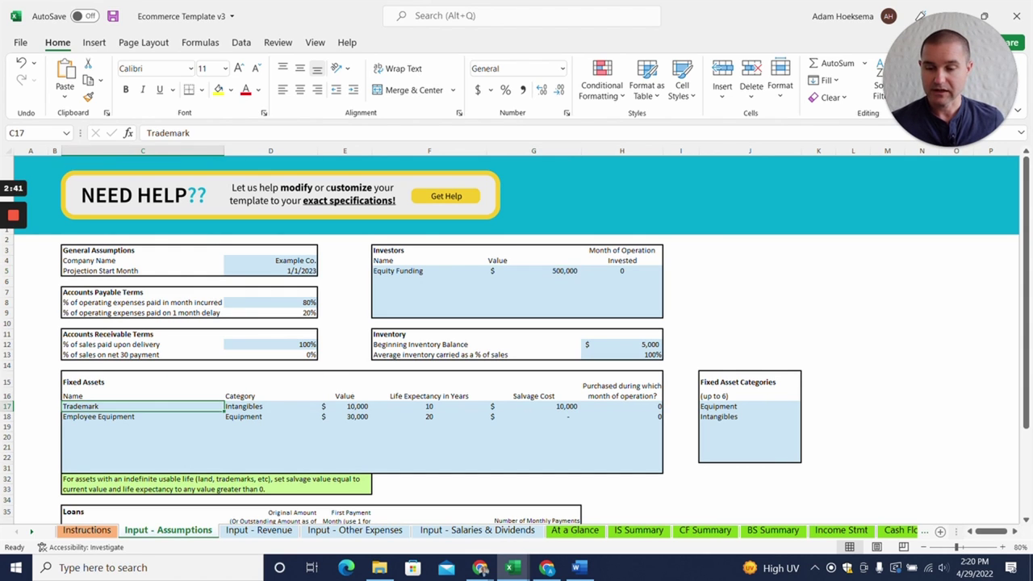
scroll(143, 406, "down", 1)
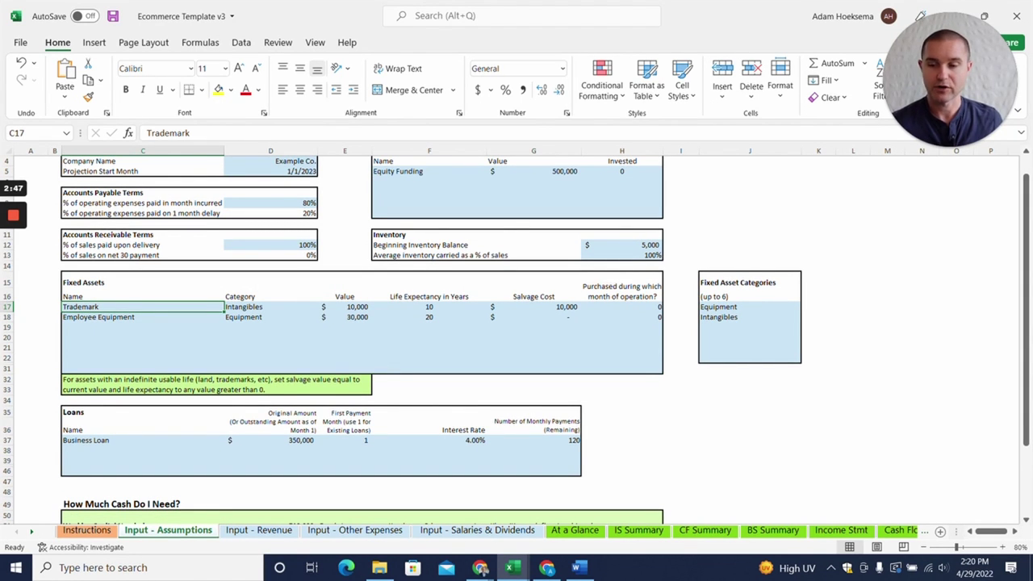
scroll(363, 339, "down", 2)
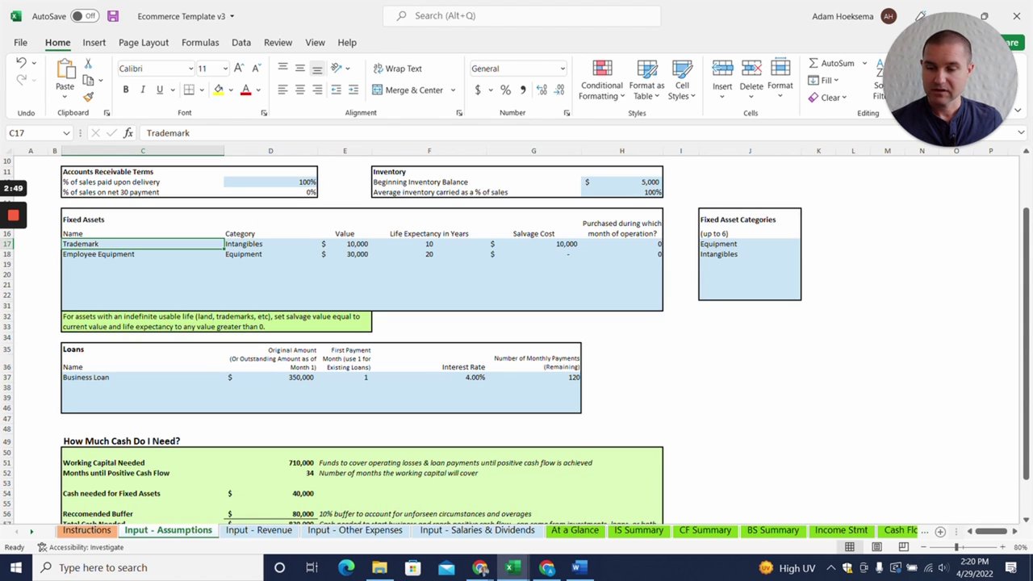
left_click(270, 387)
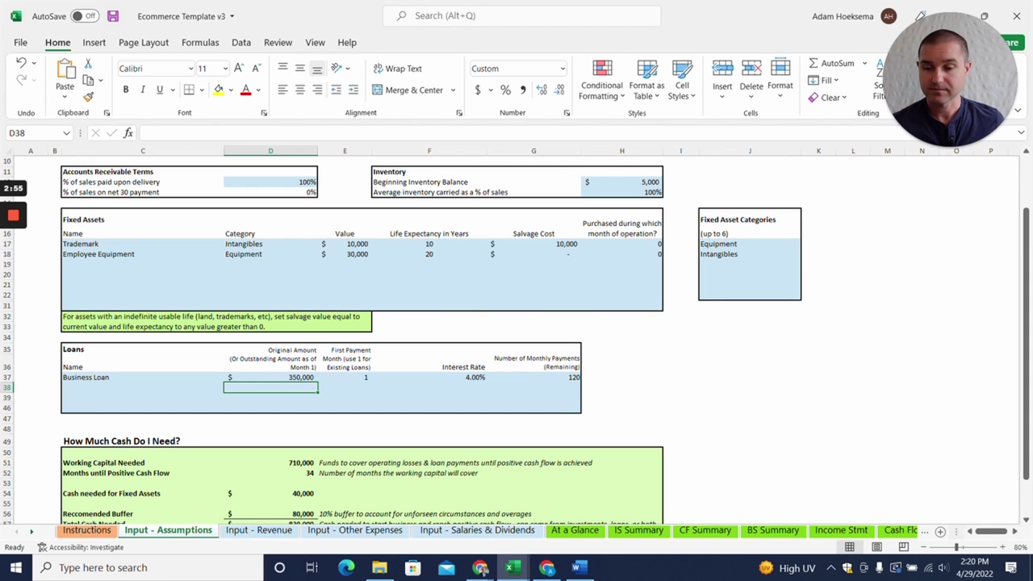
Step: Examine the starting cash check and months until positive cash flow in the How Much Cash Do I Need? section
scroll(363, 338, "down", 2)
scroll(363, 339, "down", 1)
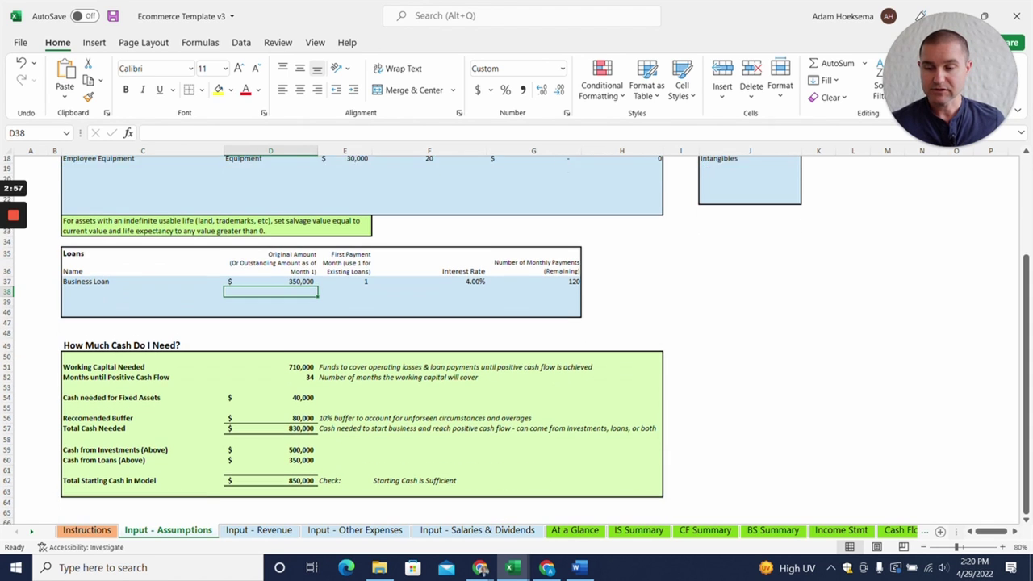
left_click(429, 474)
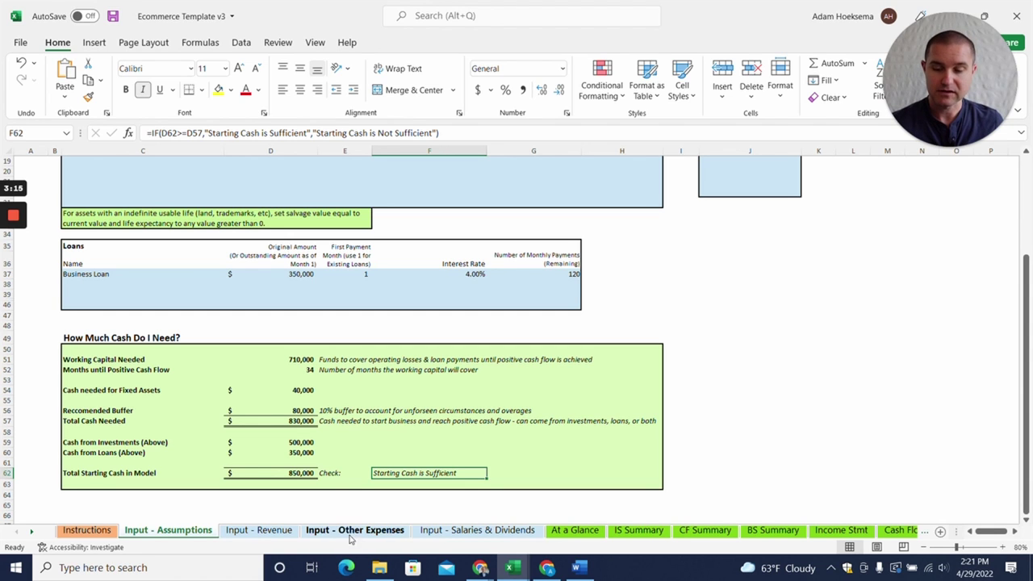
left_click(271, 370)
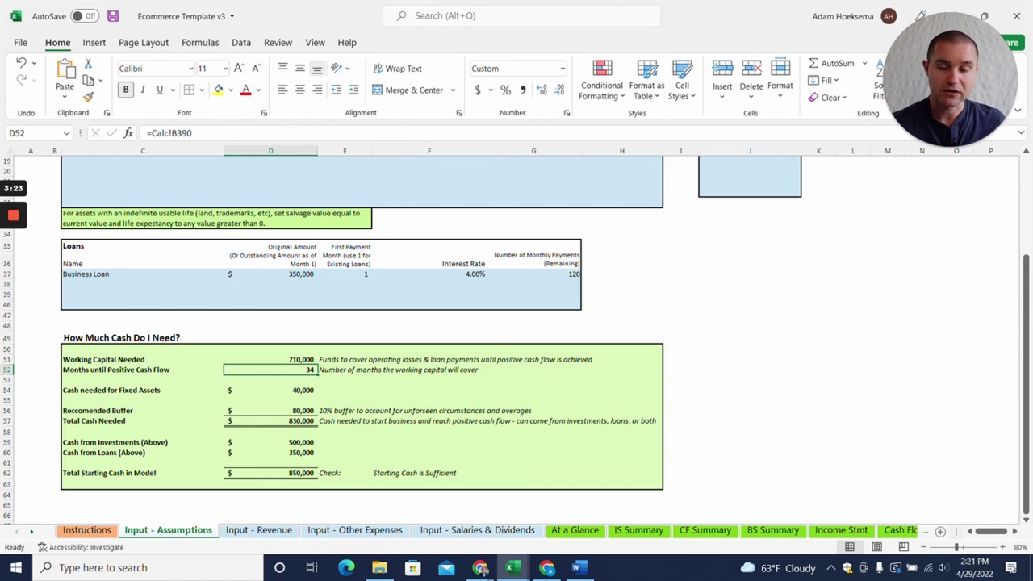
scroll(516, 339, "up", 6)
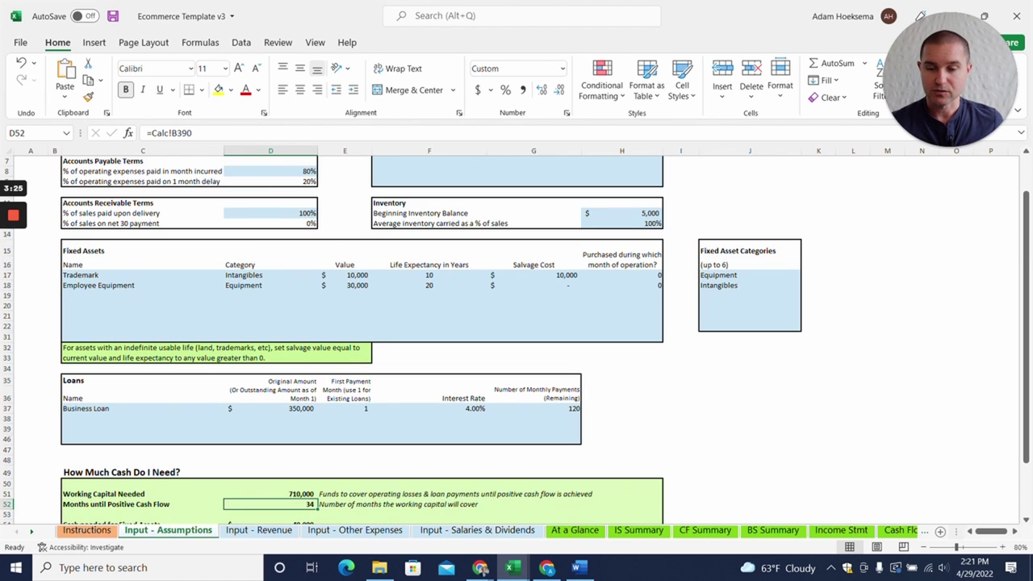
scroll(516, 339, "down", 4)
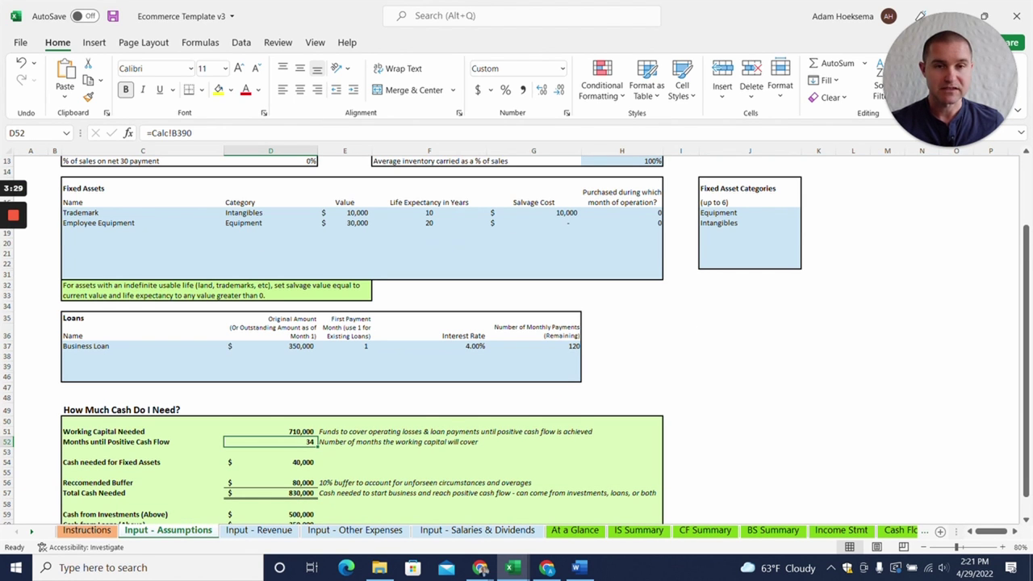
scroll(517, 339, "up", 4)
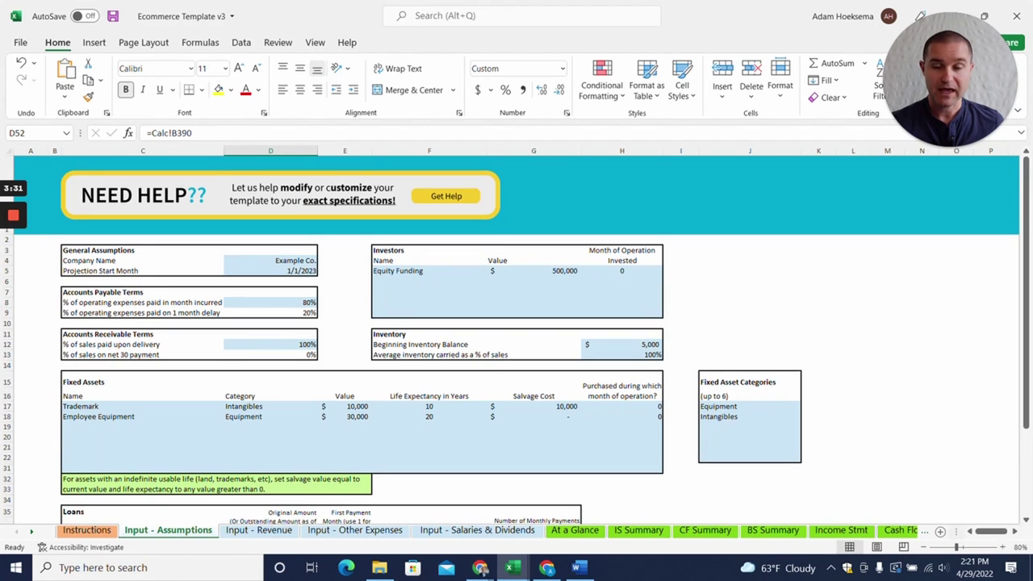
Step: Show the Visitor Acquisition section at the start of the Input - Revenue sheet at 100% zoom
left_click(259, 530)
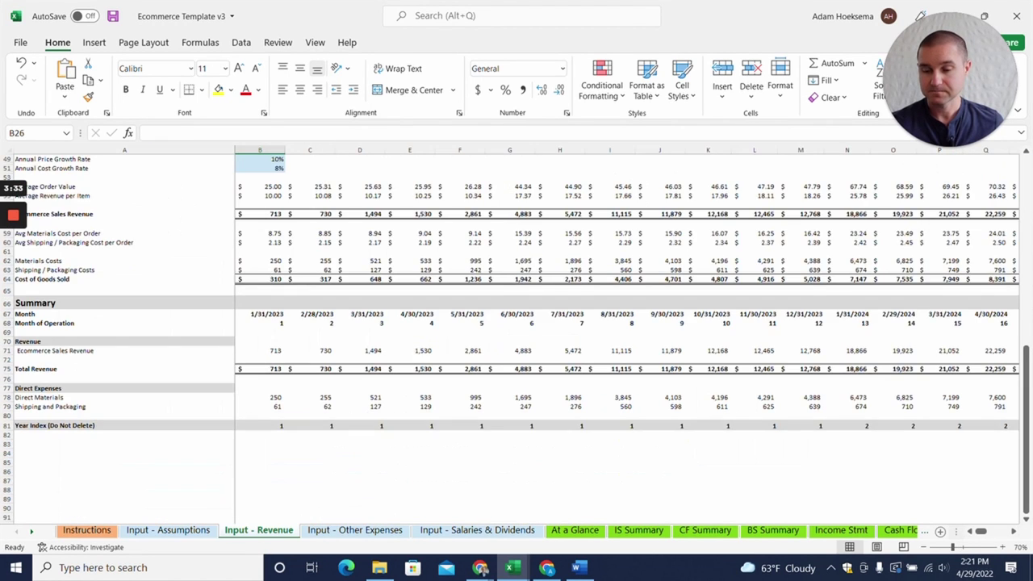
scroll(1025, 376, "up", 6)
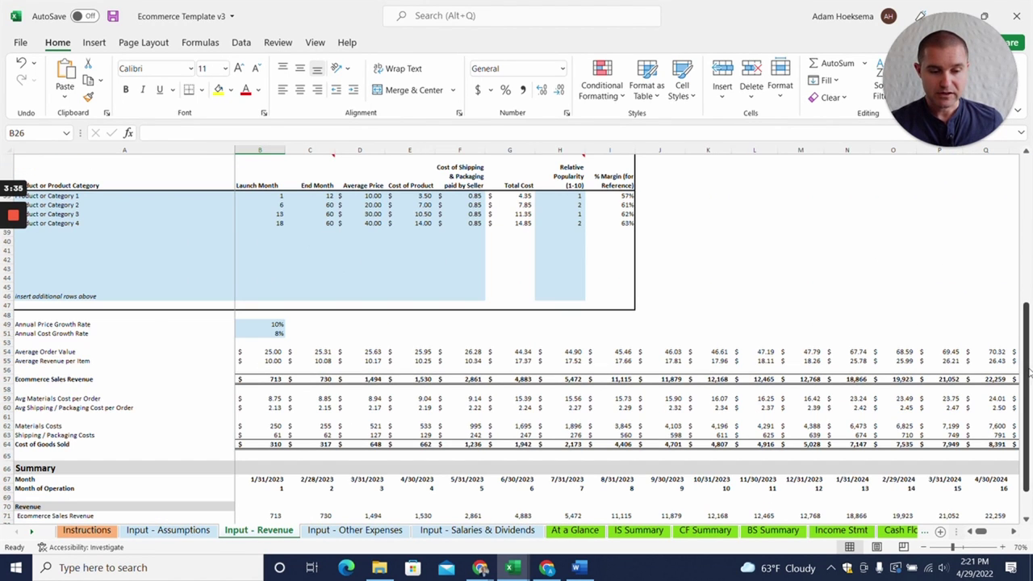
left_click_drag(1023, 374, 1015, 173)
left_click(125, 326)
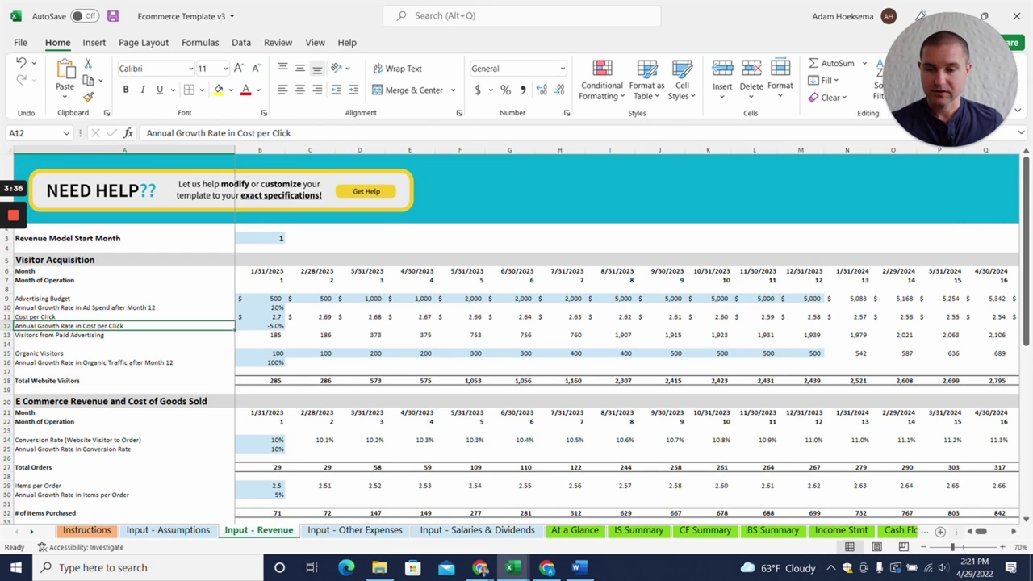
left_click(1001, 548)
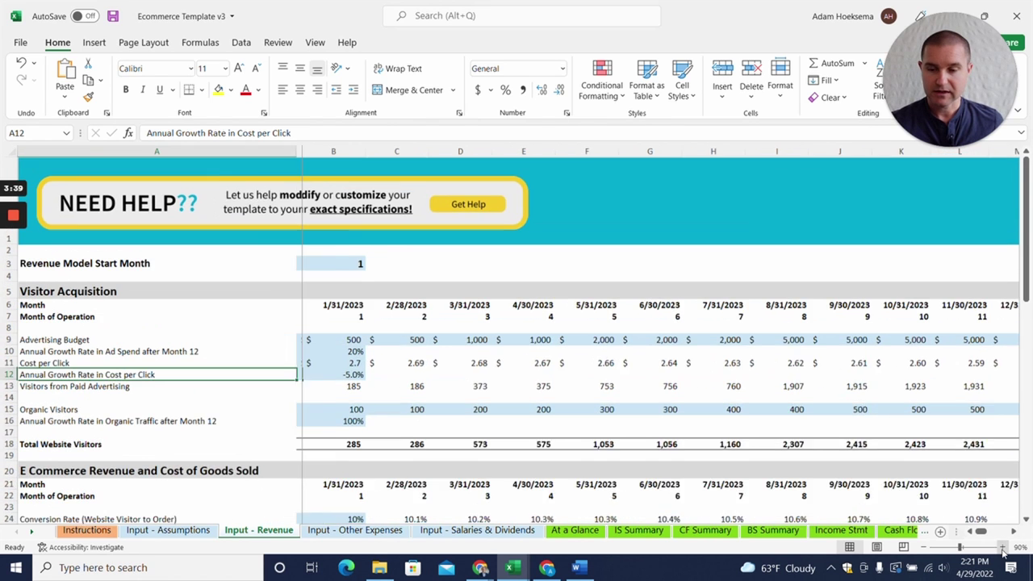
left_click(1001, 548)
left_click(1002, 548)
Step: Set the starting Conversion Rate (Website Visitor to Order) in the E Commerce Revenue section to 1%
scroll(516, 339, "down", 4)
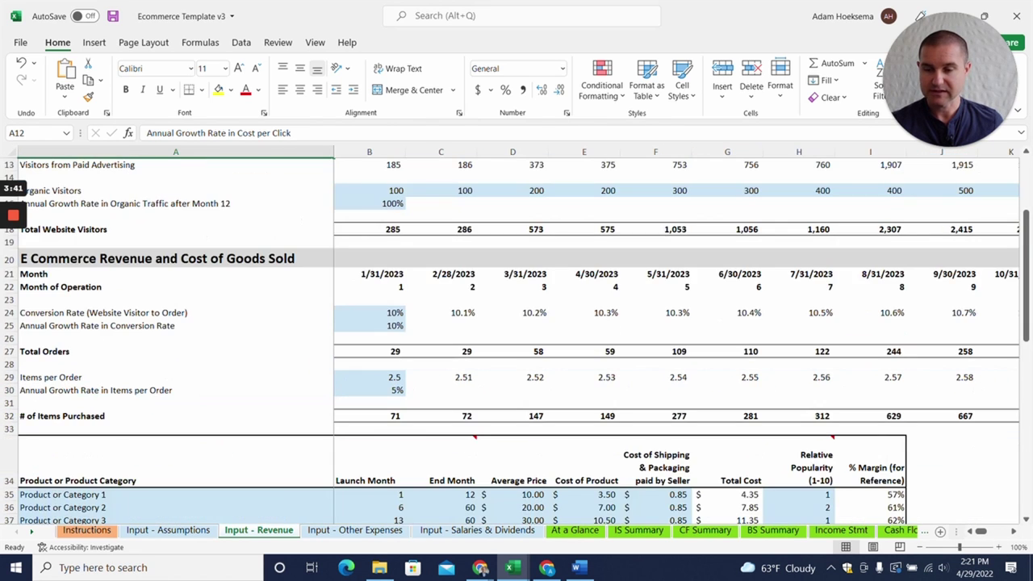
scroll(517, 339, "up", 4)
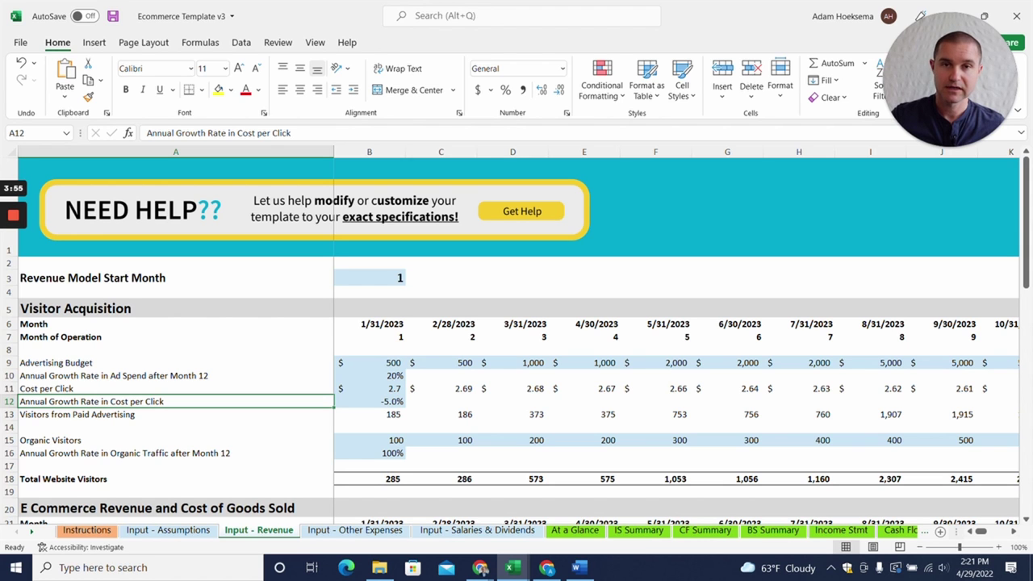
scroll(516, 339, "down", 1)
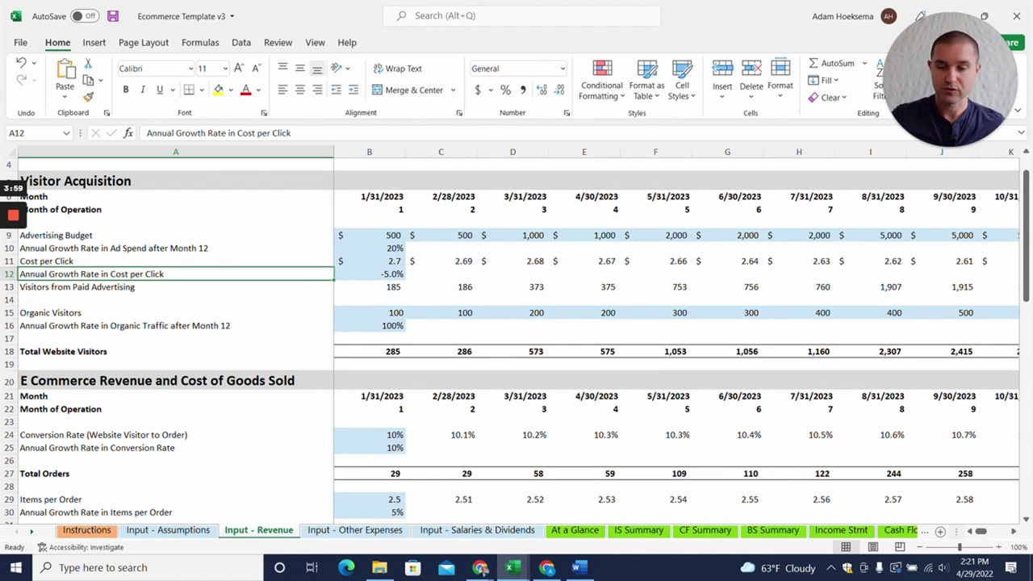
scroll(516, 338, "down", 3)
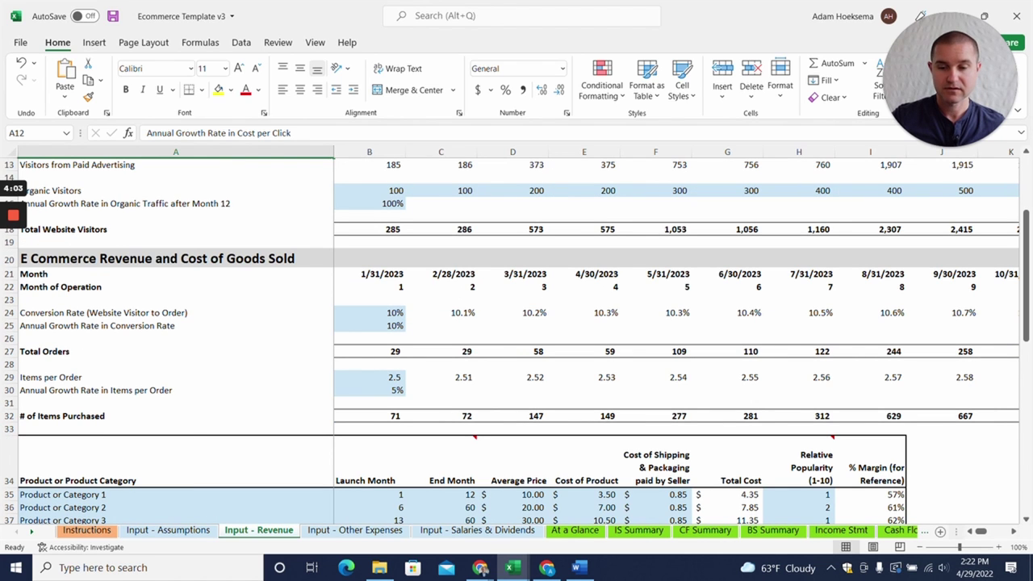
scroll(517, 339, "down", 1)
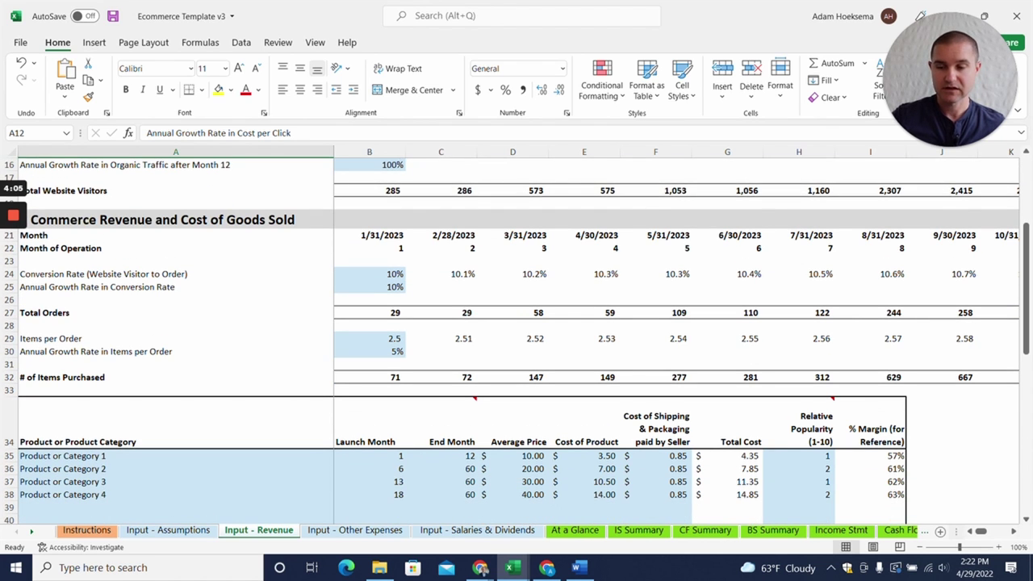
scroll(516, 339, "down", 2)
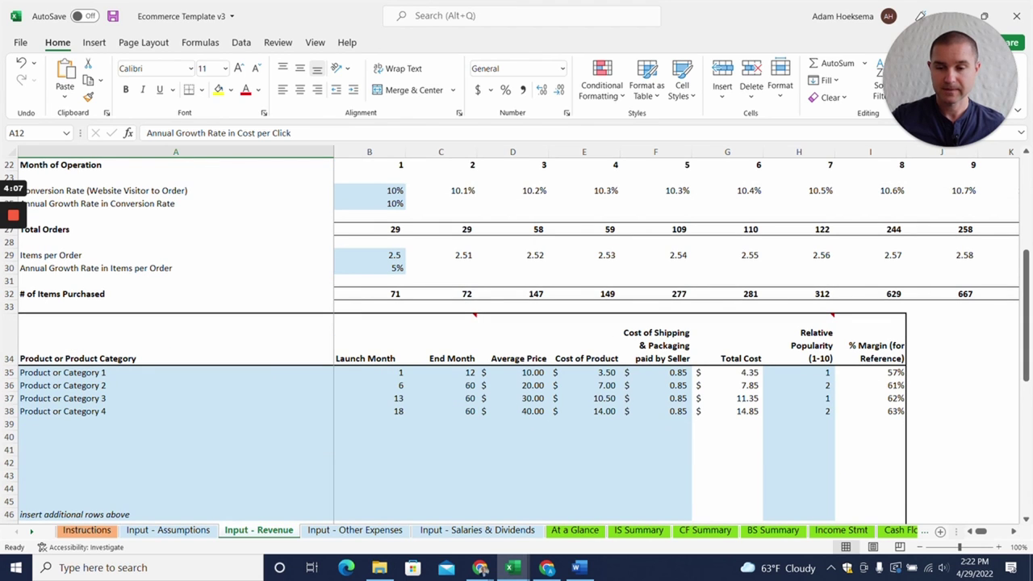
left_click(370, 191)
type("1")
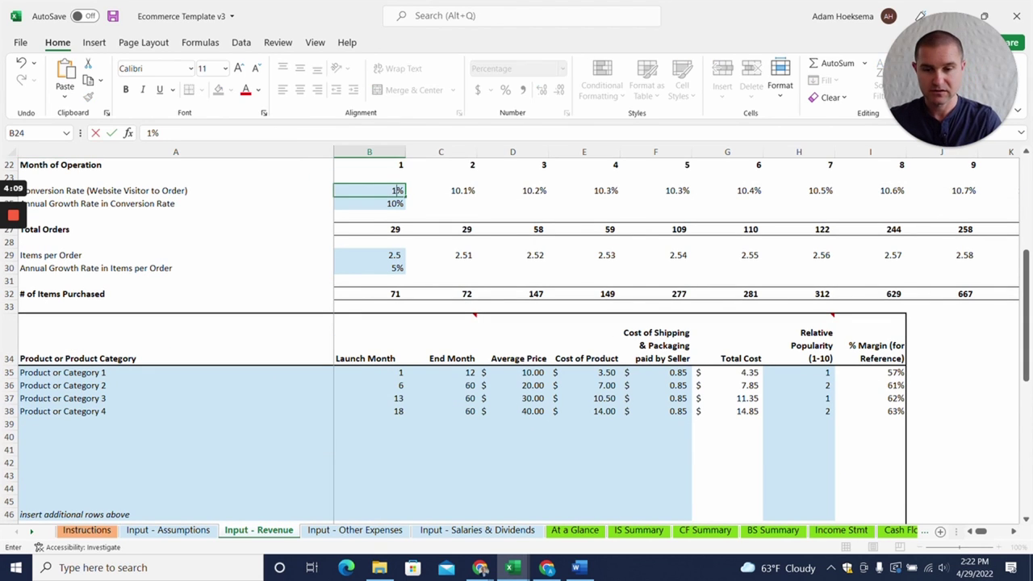
key("Return")
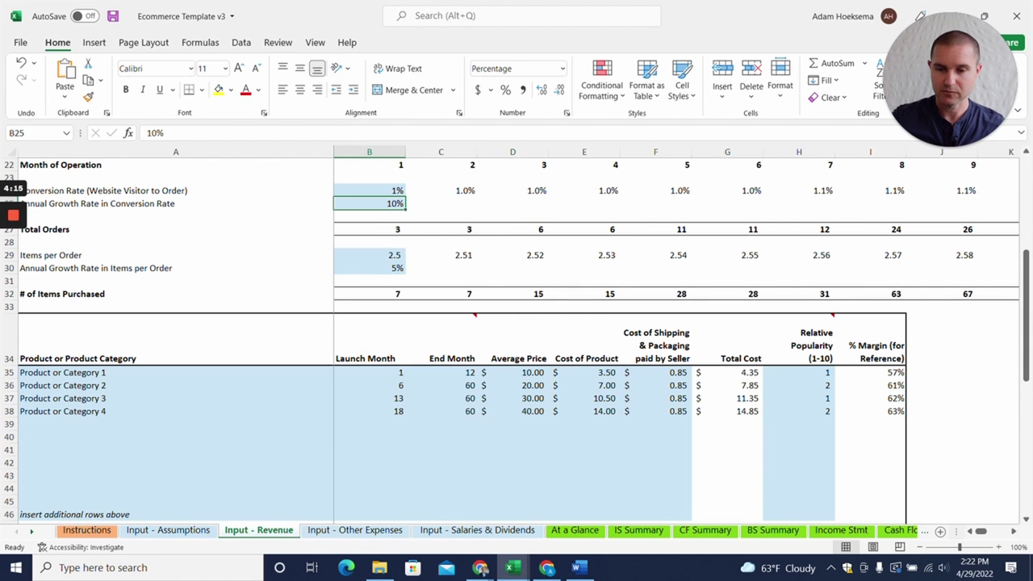
scroll(517, 339, "up", 6)
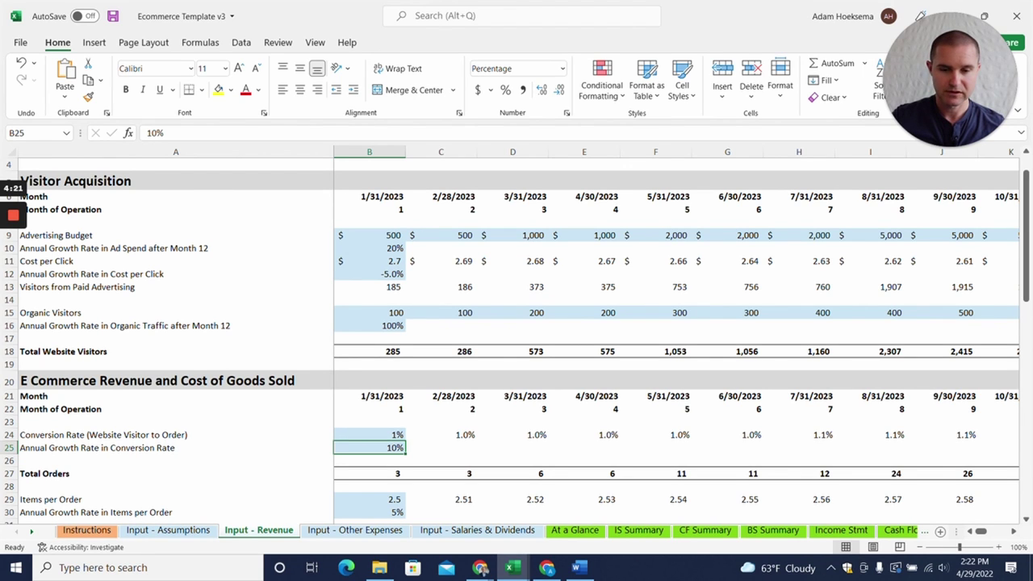
Step: Set the Annual Growth Rate in Ad Spend after Month 12 to 50% in the Visitor Acquisition section
key("Up")
key("Up")
key("Up")
key("Up")
key("Up")
key("Up")
key("Up")
key("Up")
key("Up")
key("Up")
key("Up")
key("Up")
key("Up")
key("Up")
key("Up")
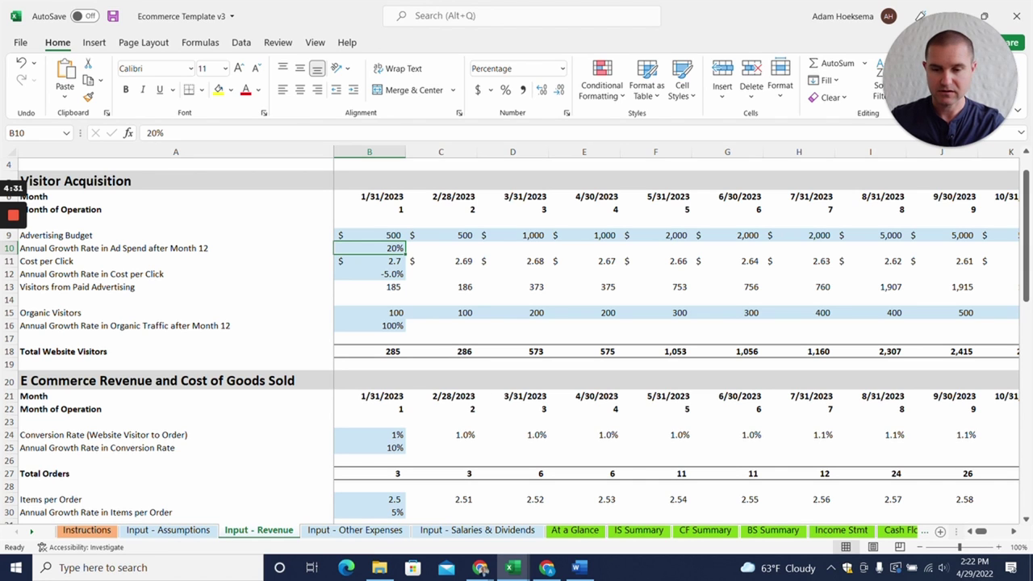
type("50")
key("Return")
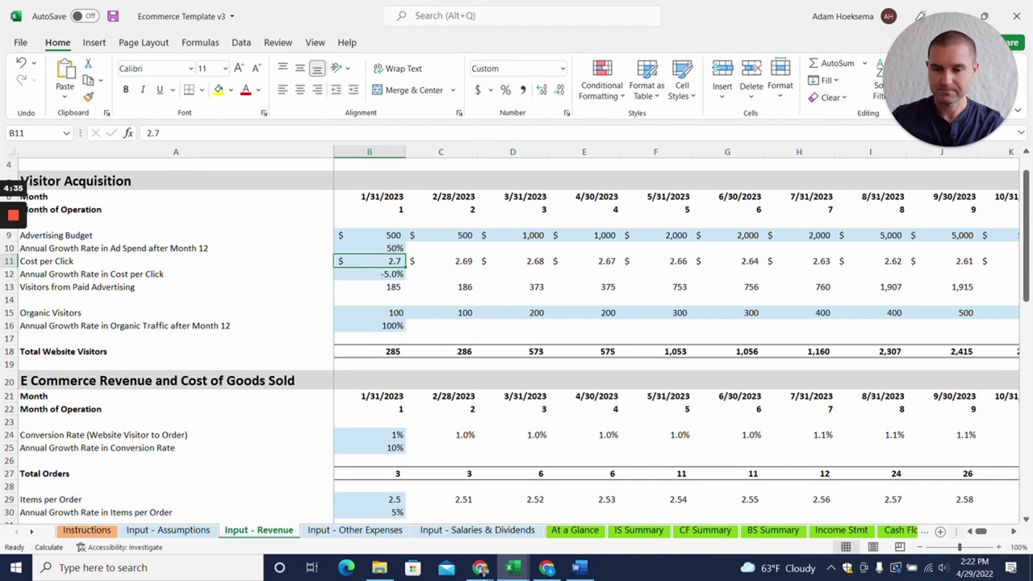
Step: Set the starting Cost per Click in the Visitor Acquisition section to $2.0
key("Down")
key("Up")
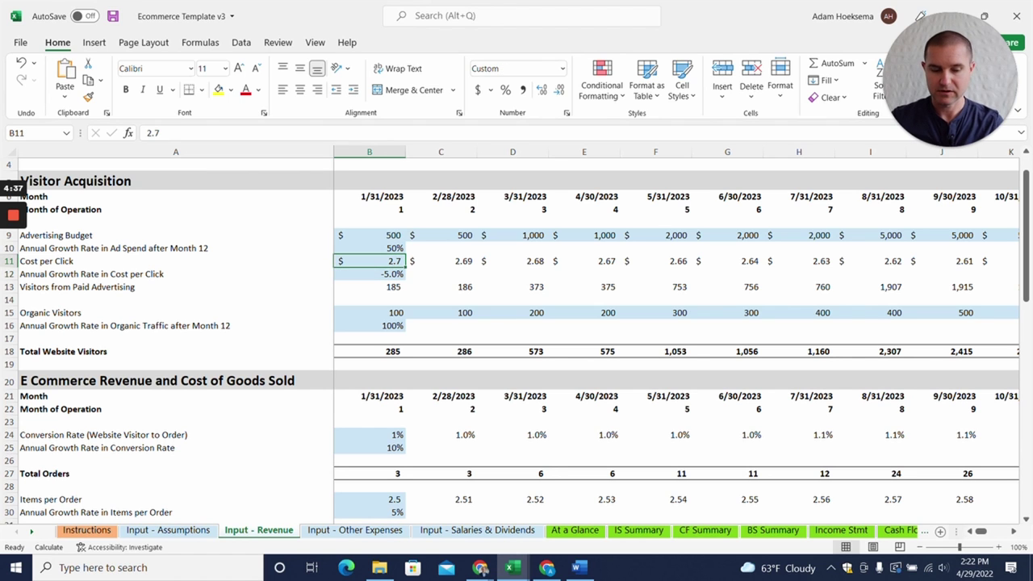
type("2")
key("Return")
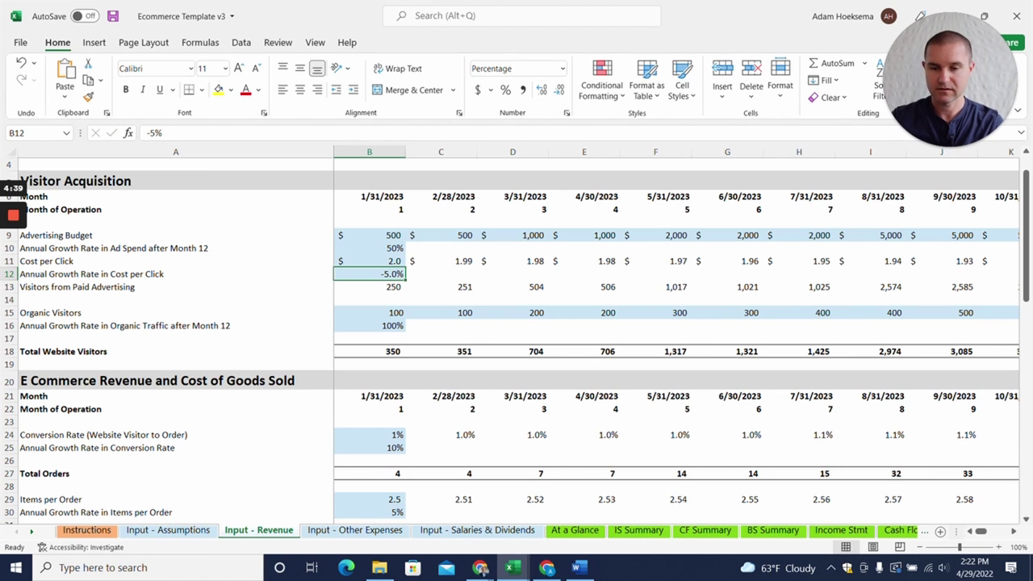
key("Up")
key("Down")
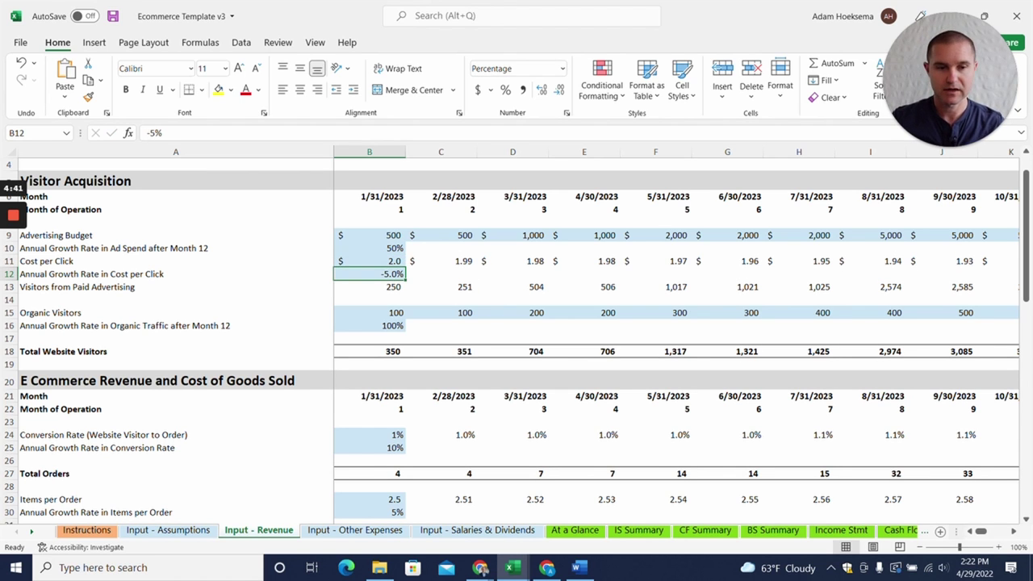
Step: Set the first month's Organic Visitors to 250
scroll(517, 338, "down", 1)
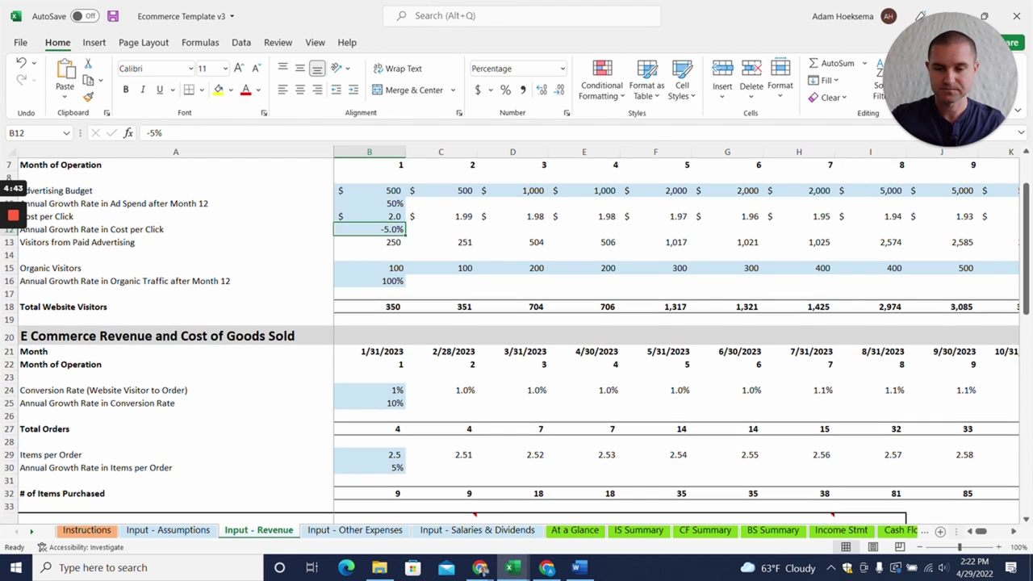
left_click(370, 268)
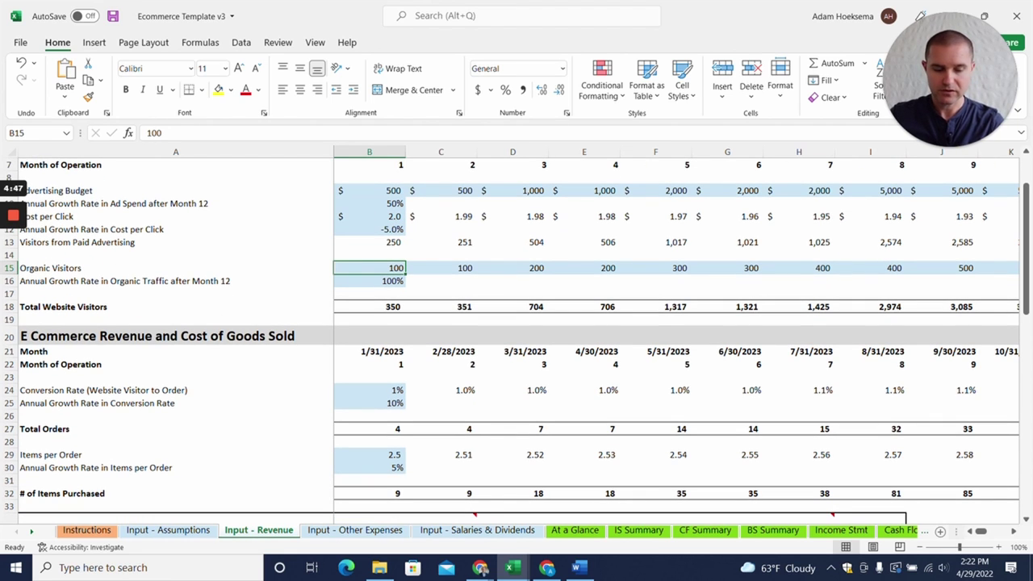
type("250")
key("Return")
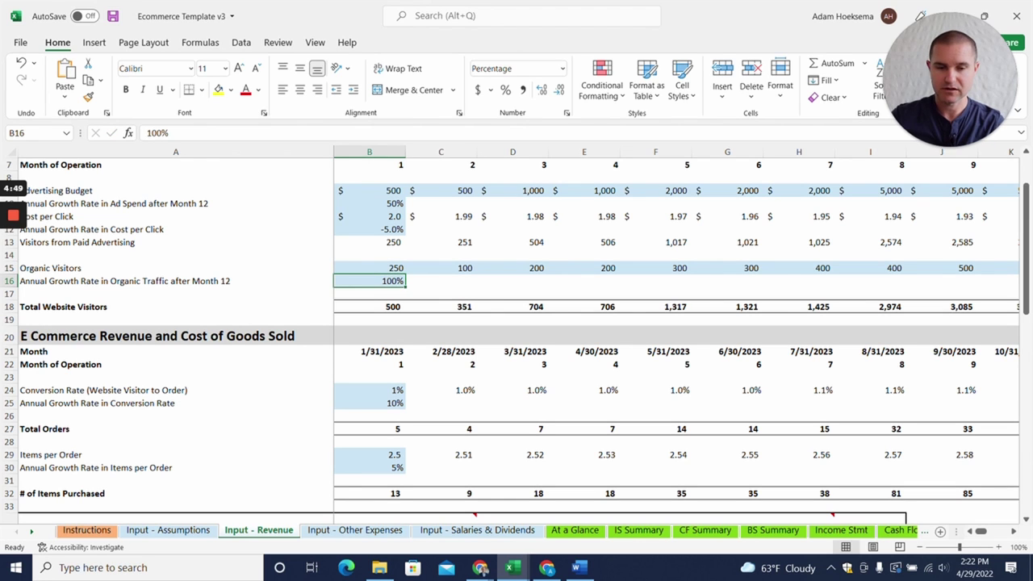
Step: Set the first month's Organic Visitors to 500 and fill that value across through month 8
left_click(369, 268)
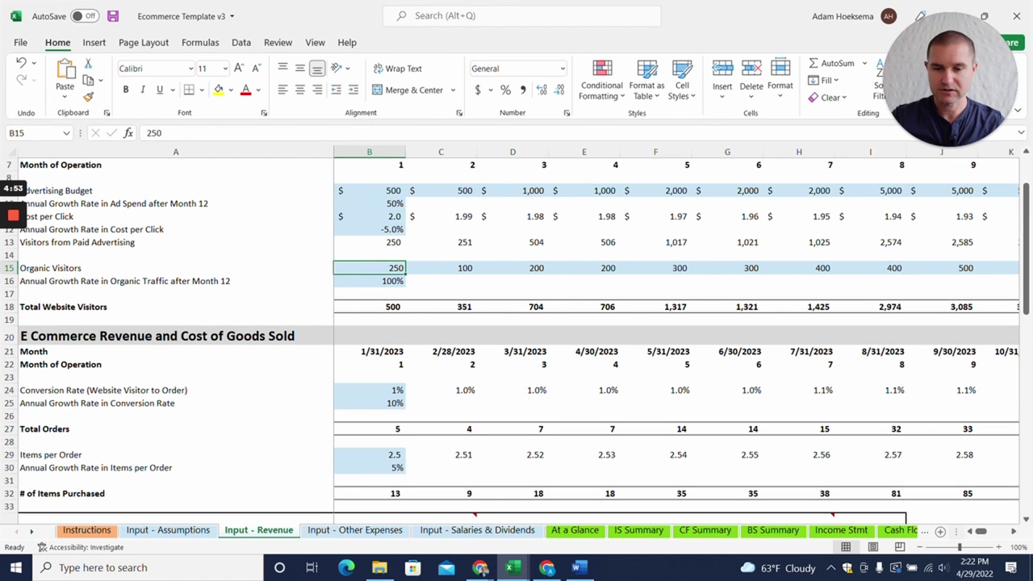
type("500")
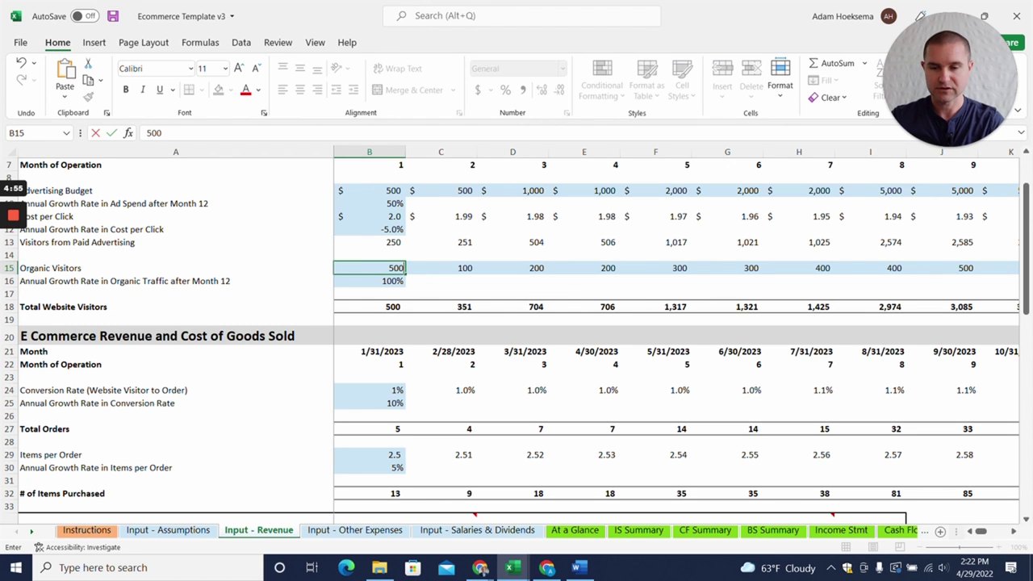
key("Return")
key("Up")
left_click_drag(405, 275, 907, 276)
left_click(613, 281)
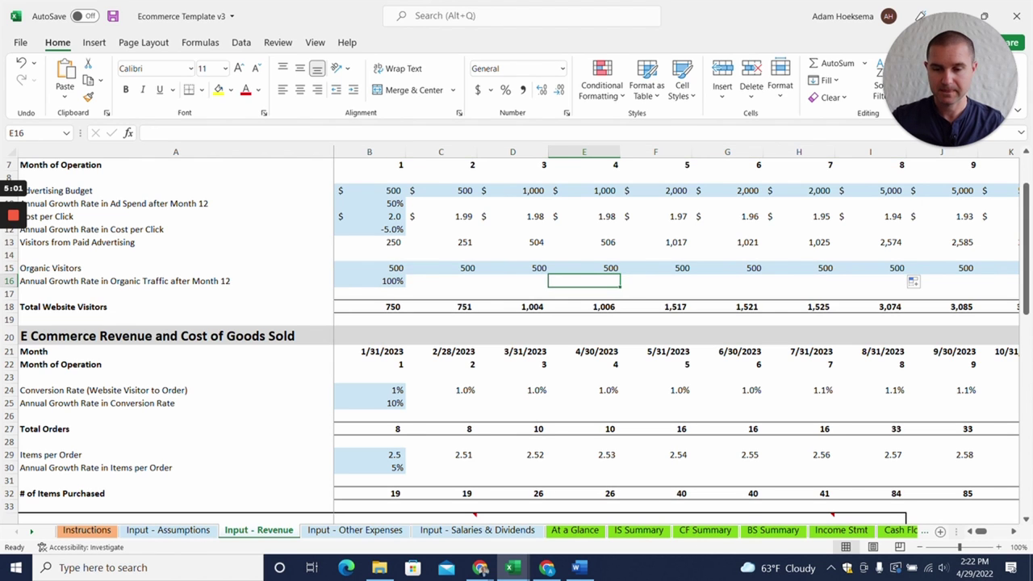
Step: Review the conversion rate, Total Orders, Items per Order and # of Items Purchased rows in the E Commerce Revenue section
scroll(613, 280, "down", 2)
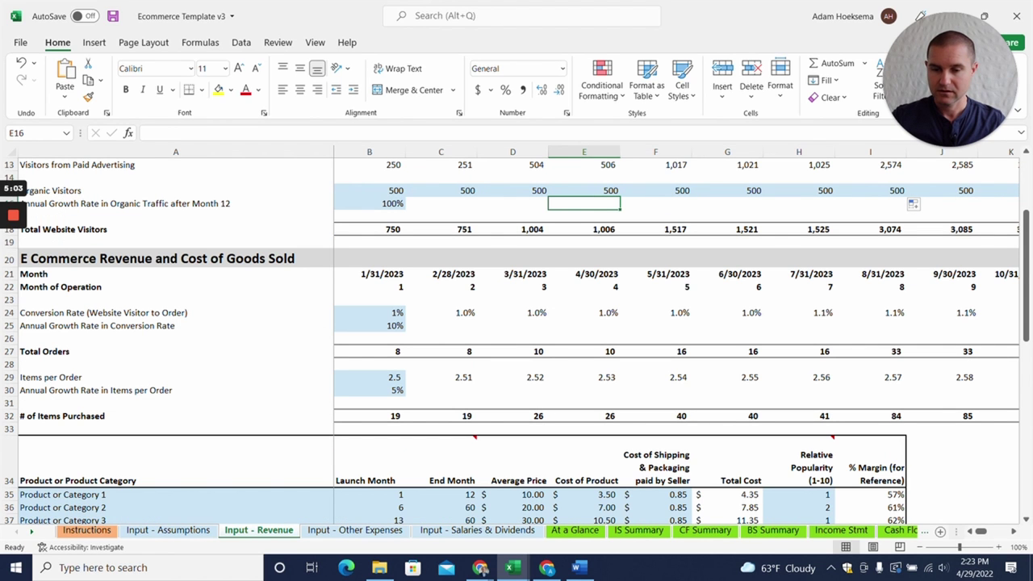
scroll(517, 342, "down", 1)
scroll(516, 342, "down", 1)
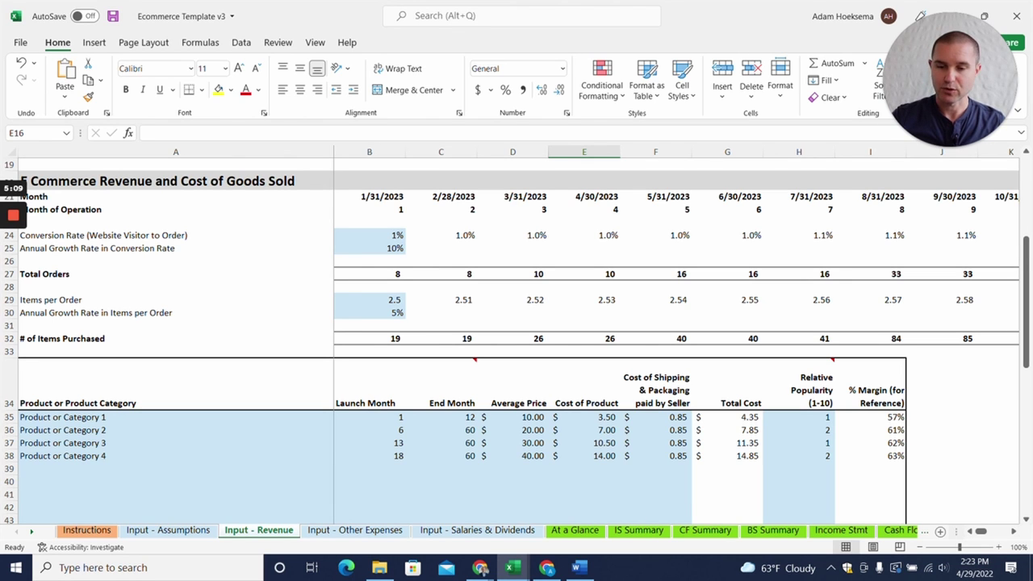
scroll(517, 342, "down", 2)
left_click(370, 255)
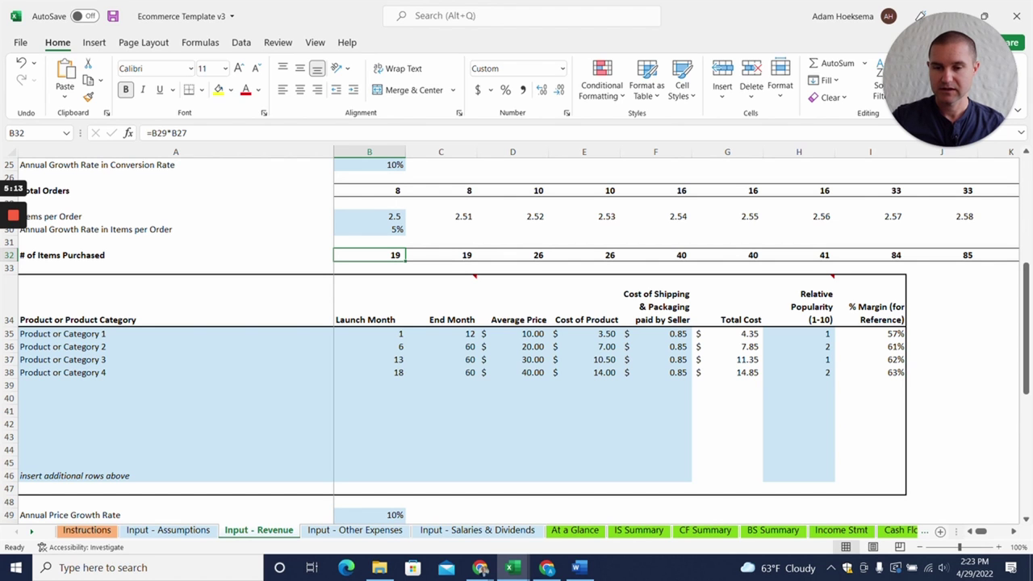
Step: Examine the product categories and their Launch Month and End Month entries in the product table
left_click(175, 333)
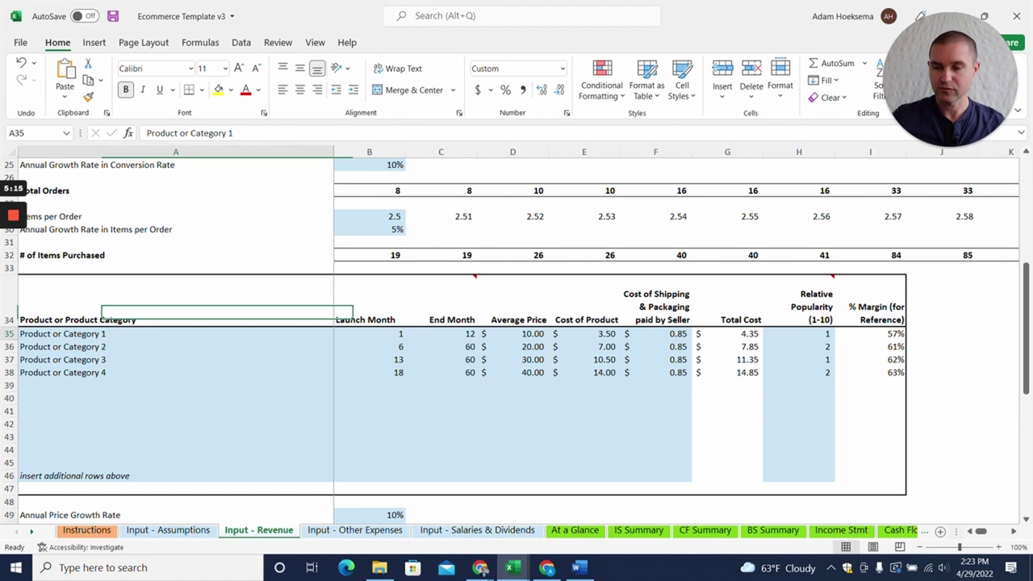
scroll(517, 342, "down", 1)
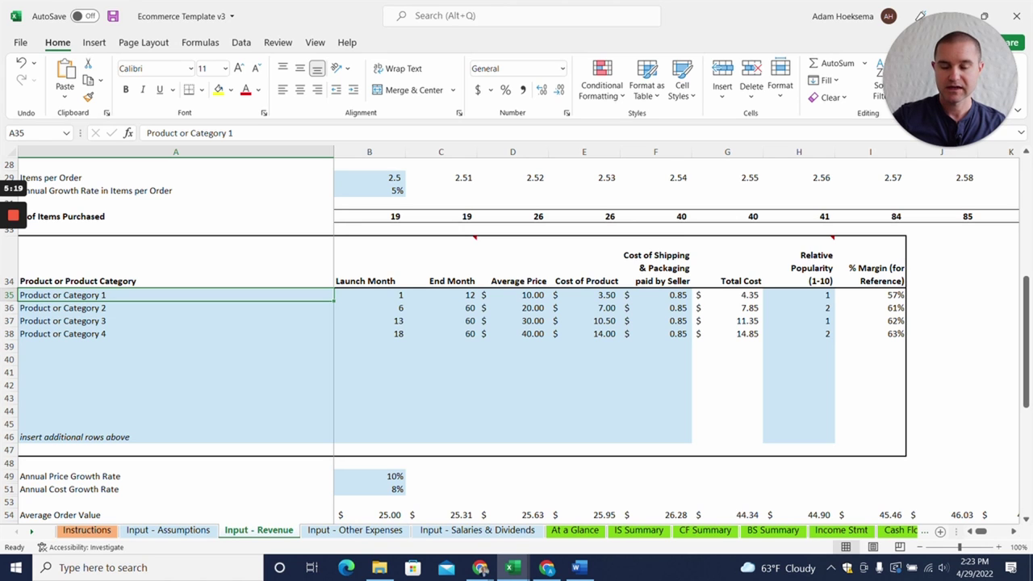
left_click(369, 295)
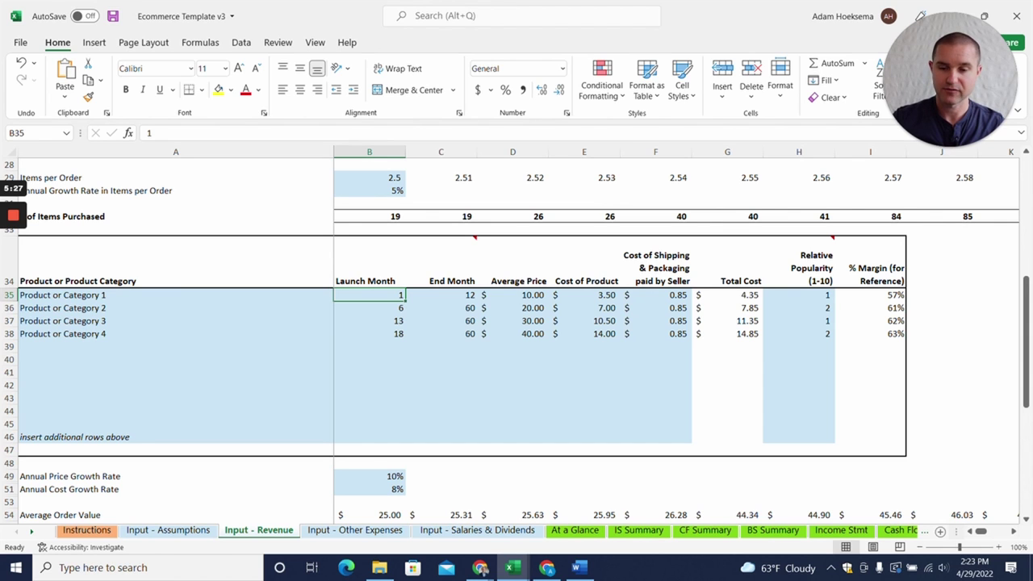
key("Down")
key("Down")
key("Down")
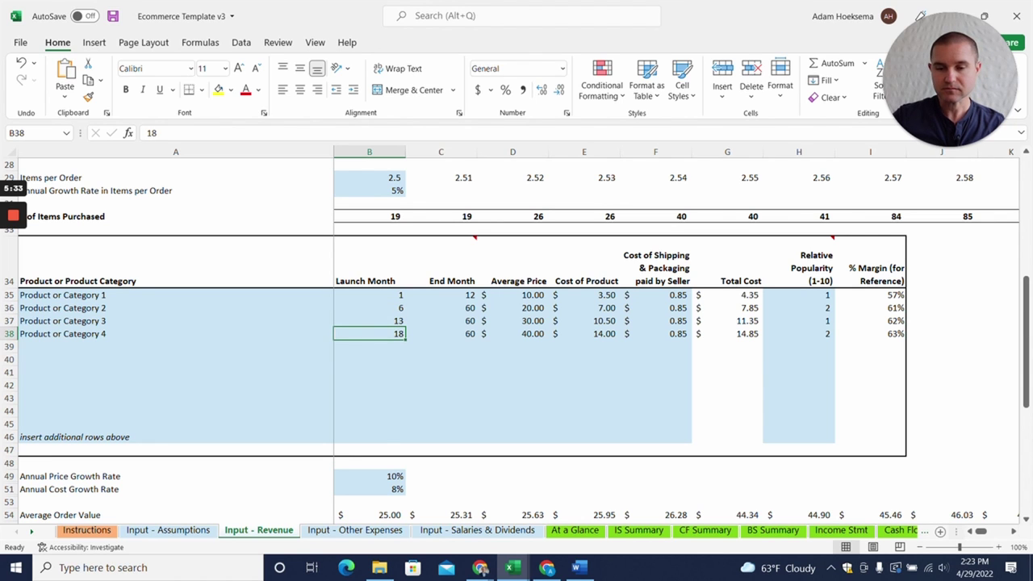
left_click(442, 296)
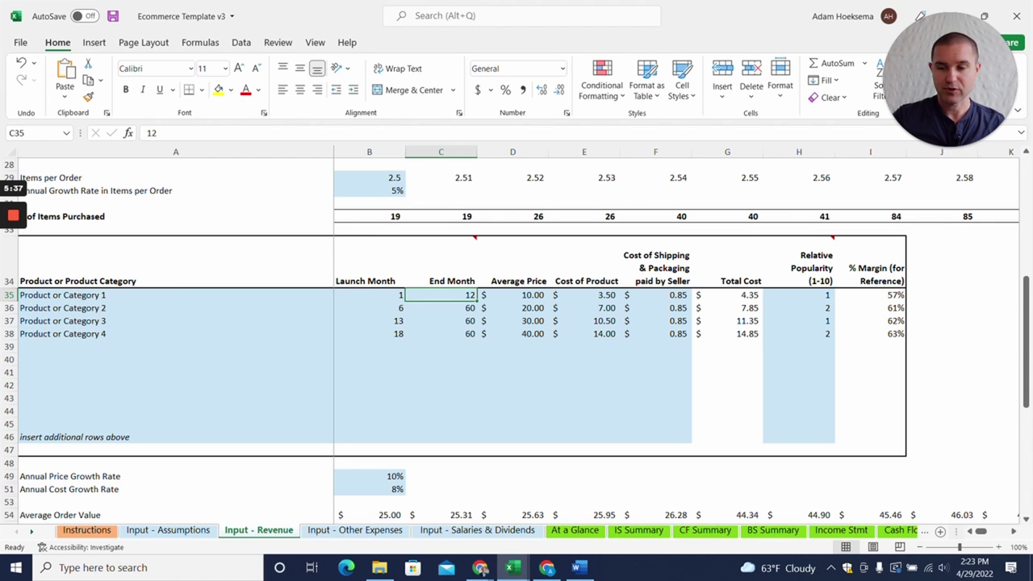
key("Left")
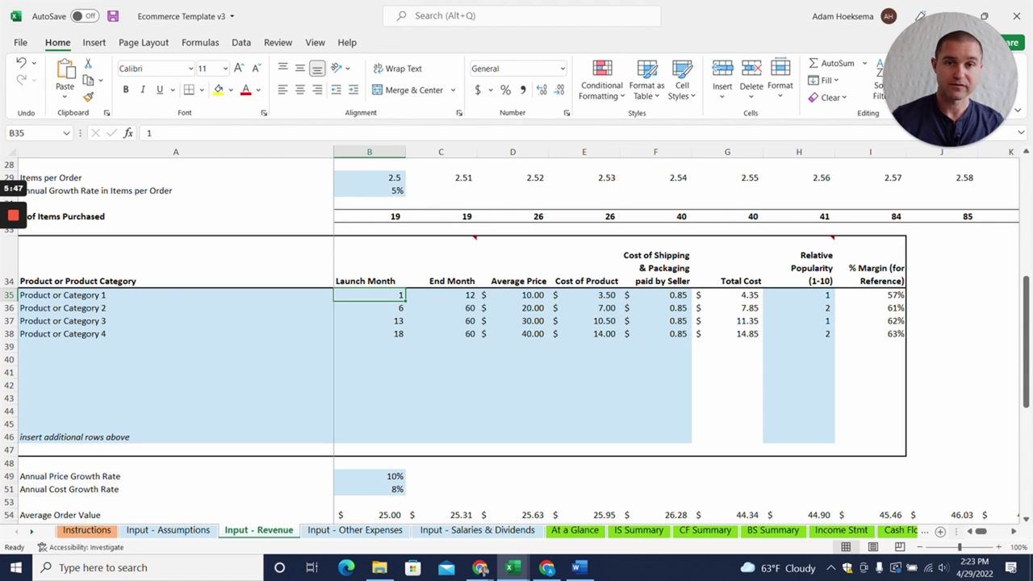
left_click(370, 321)
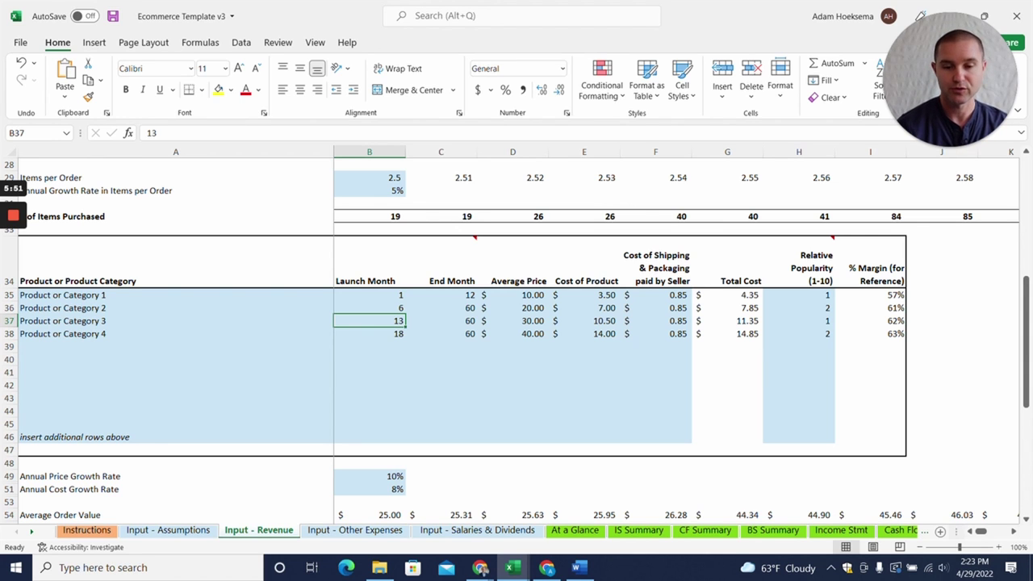
Step: Set the Average Price of Product or Category 1 through 4 to $50, $60, $70 and $80 respectively
left_click(513, 295)
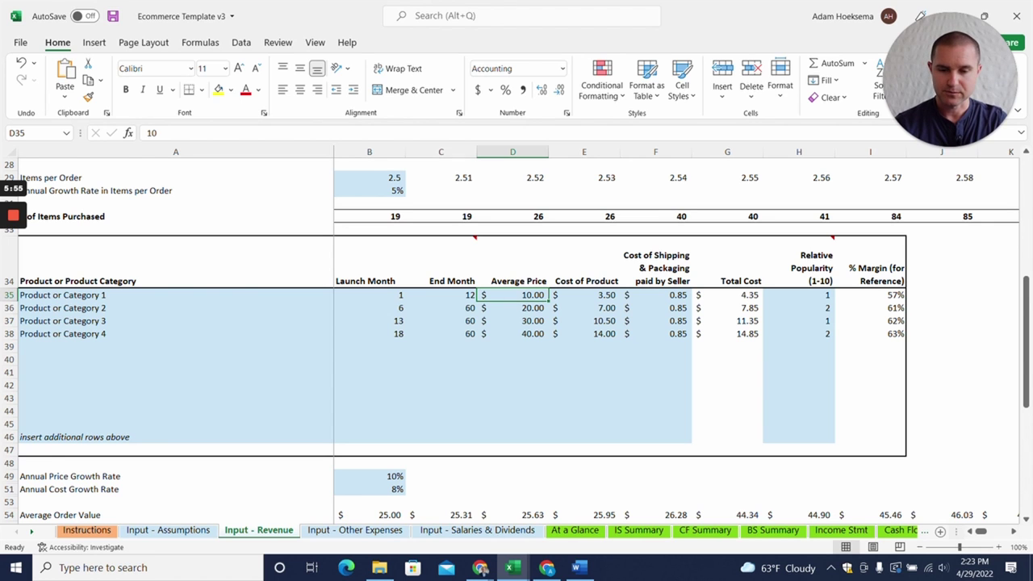
type("50")
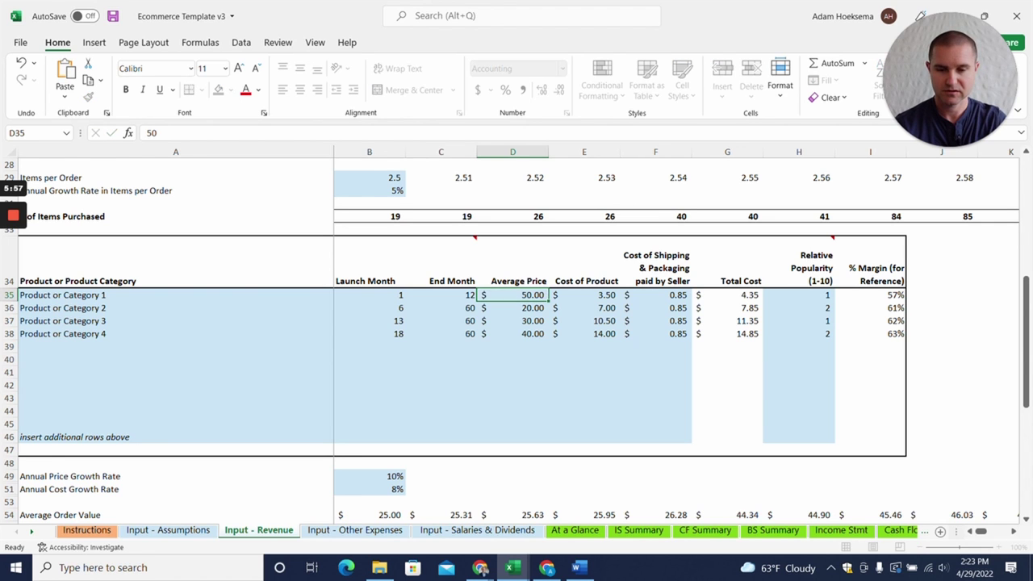
key("Return")
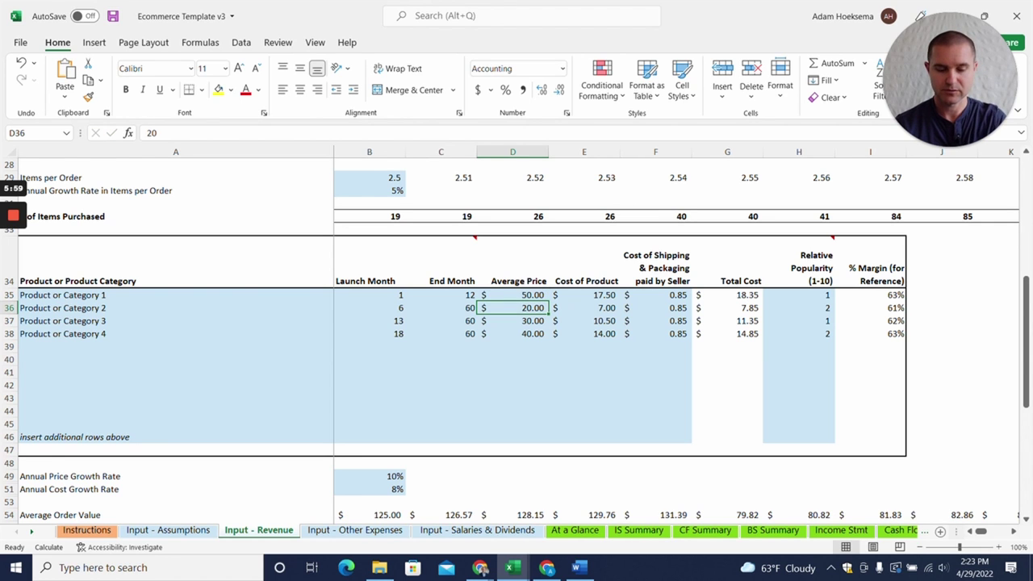
type("60")
key("Return")
type("7")
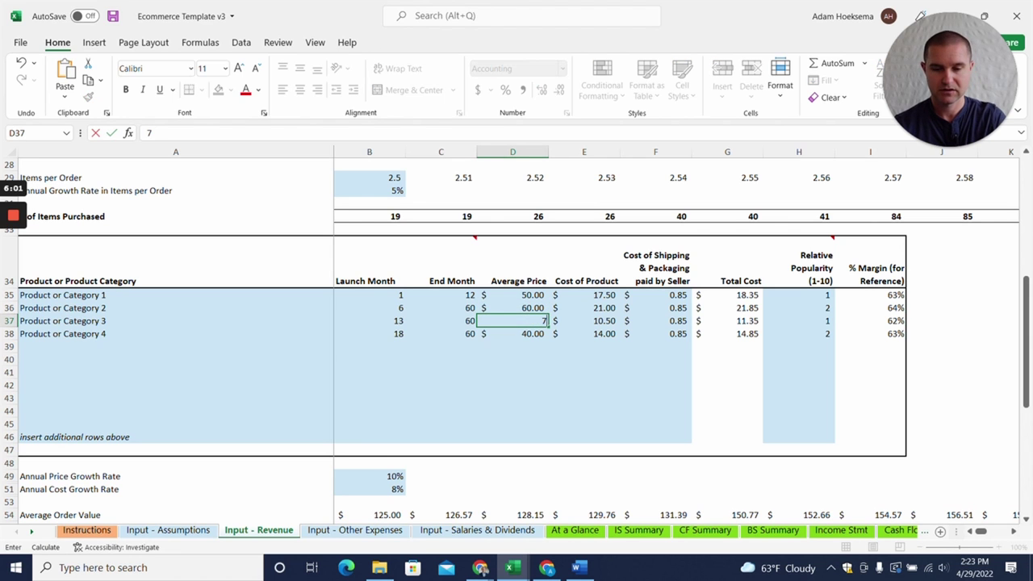
type("0")
key("Return")
type("80")
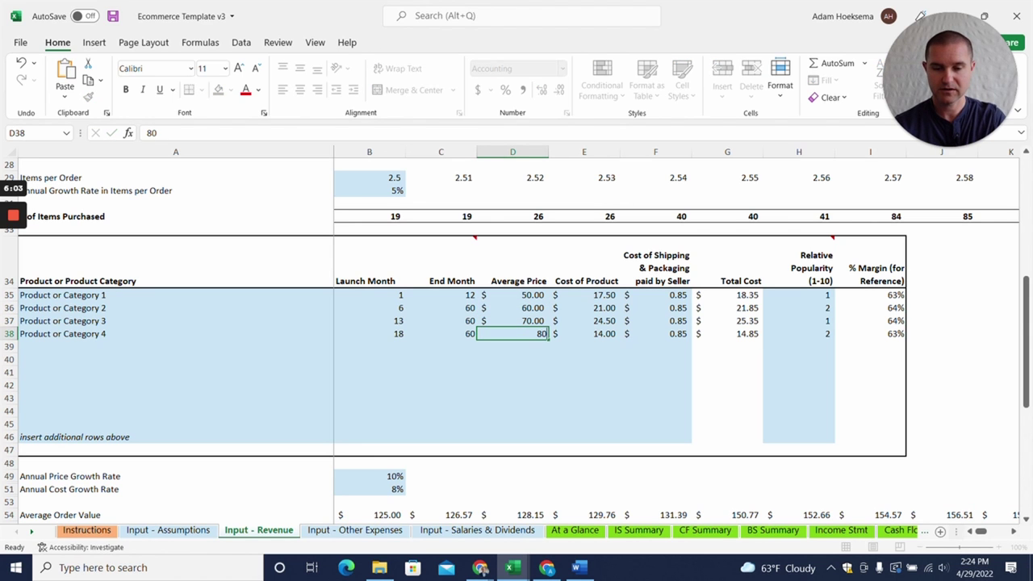
key("Return")
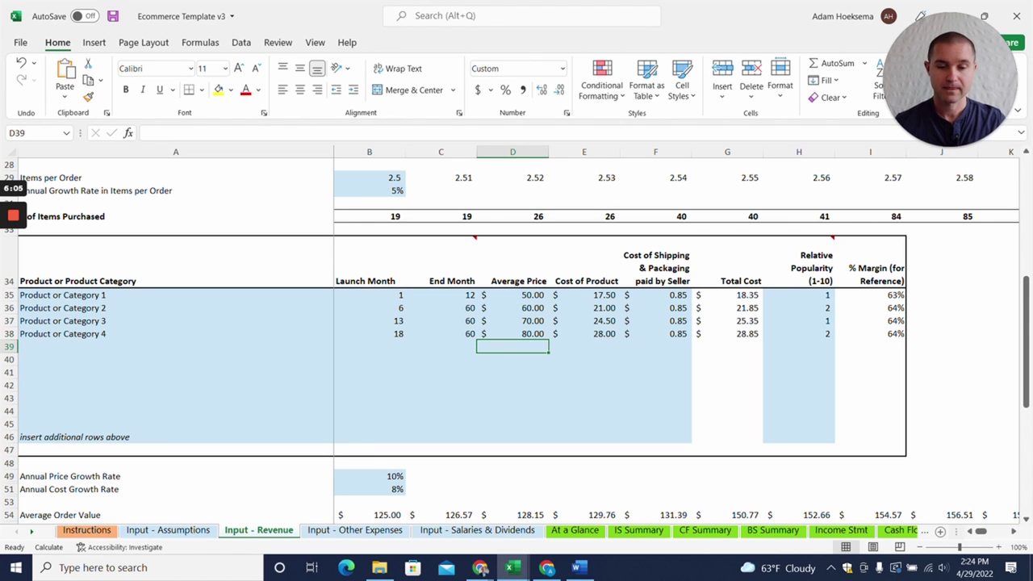
Step: Inspect the Cost of Product formula for Product or Category 1 without changing it
left_click(655, 295)
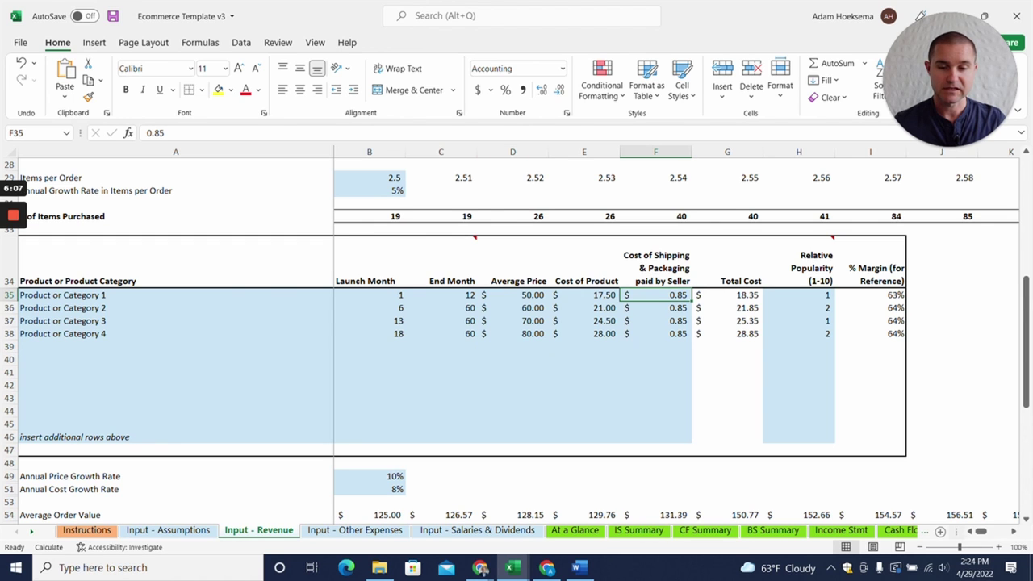
left_click(584, 296)
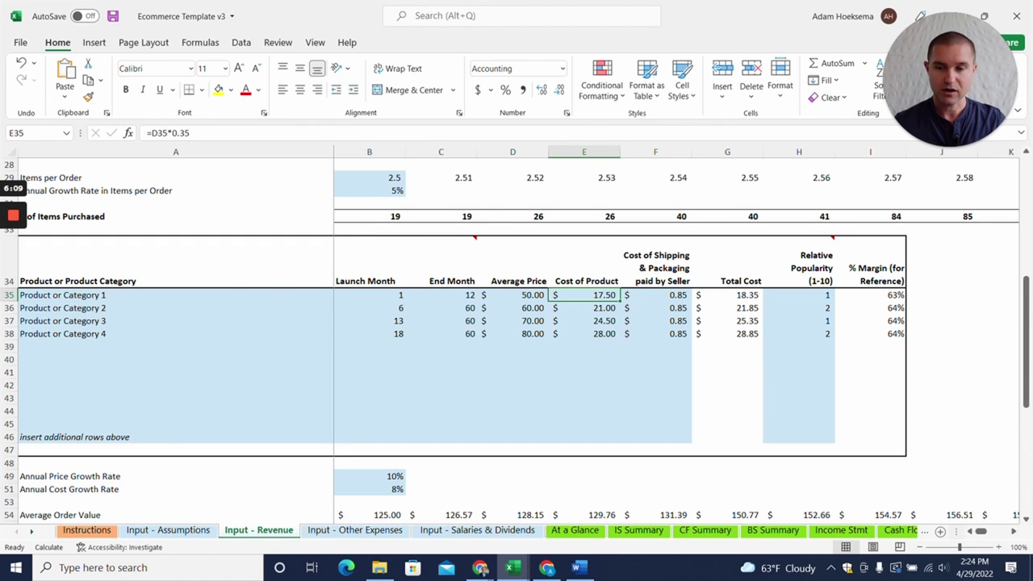
key("F2")
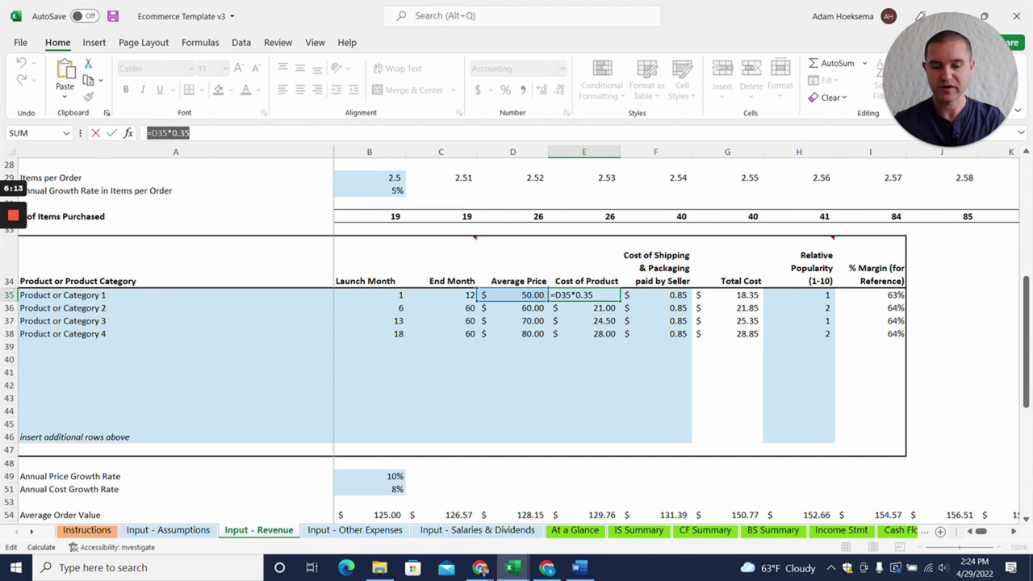
key("Return")
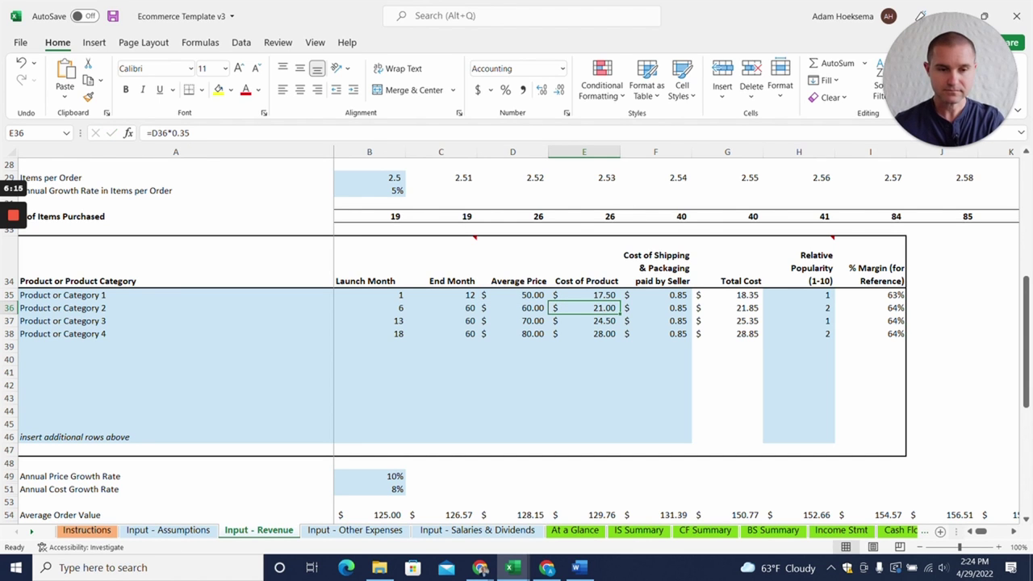
Step: Examine the shipping and packaging cost and the Relative Popularity rating in the product table
left_click(656, 308)
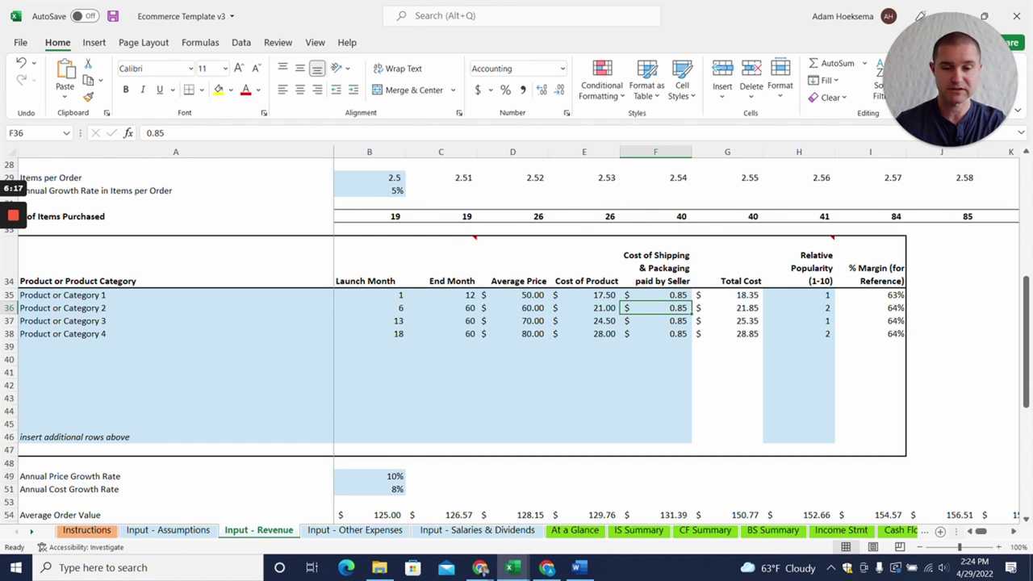
left_click(656, 295)
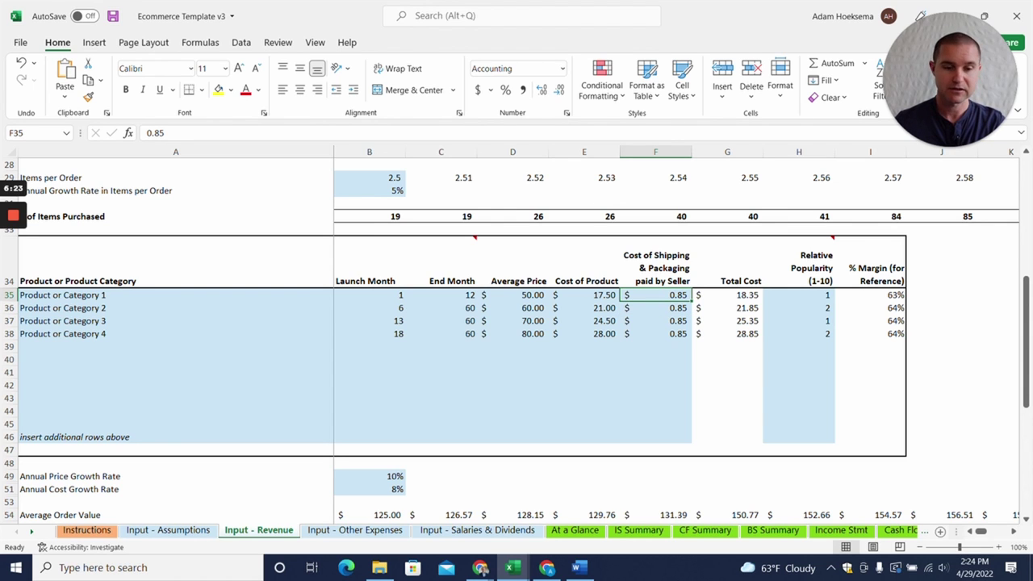
key("Right")
key("Right")
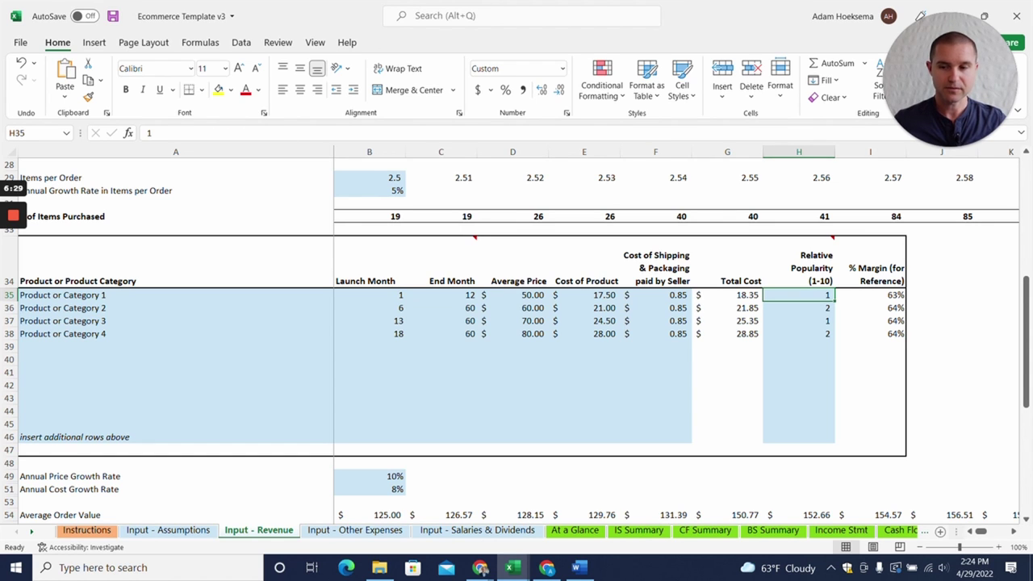
mouse_move(809, 268)
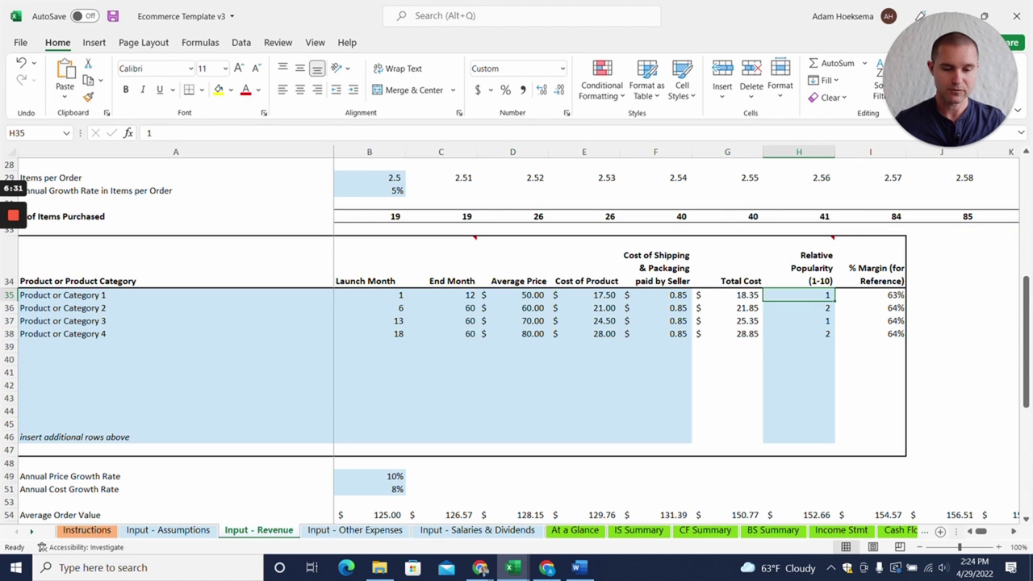
Step: Examine the Relative Popularity ratings and margin column for Product or Category 1 and 2 in the product table
scroll(979, 537, "right", 5)
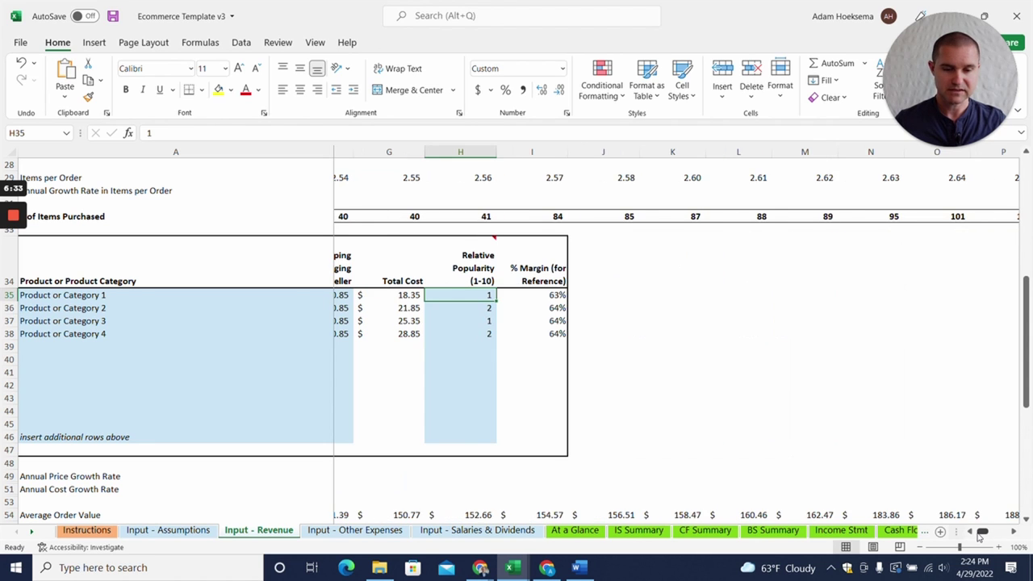
mouse_move(453, 264)
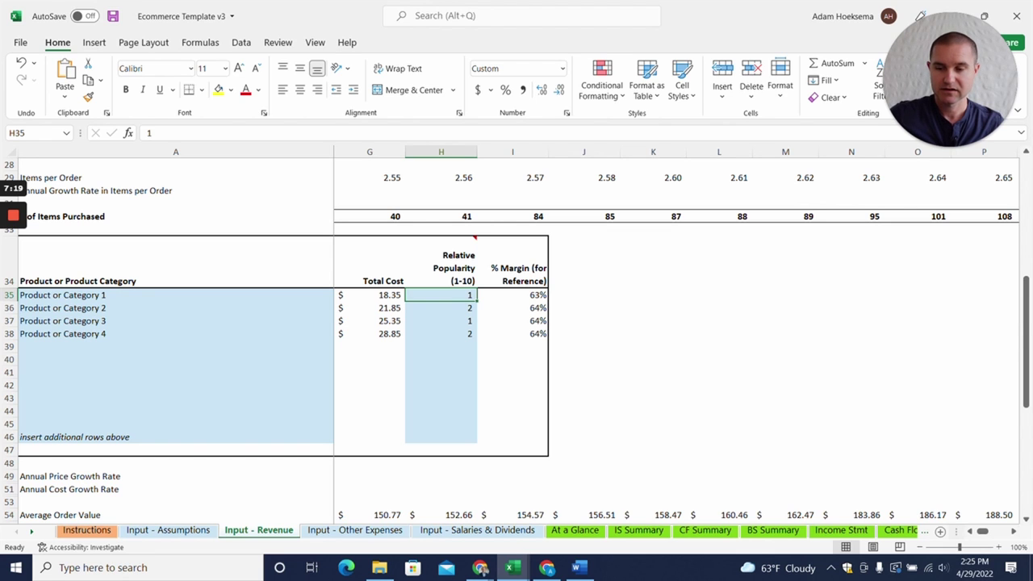
left_click_drag(105, 296, 105, 308)
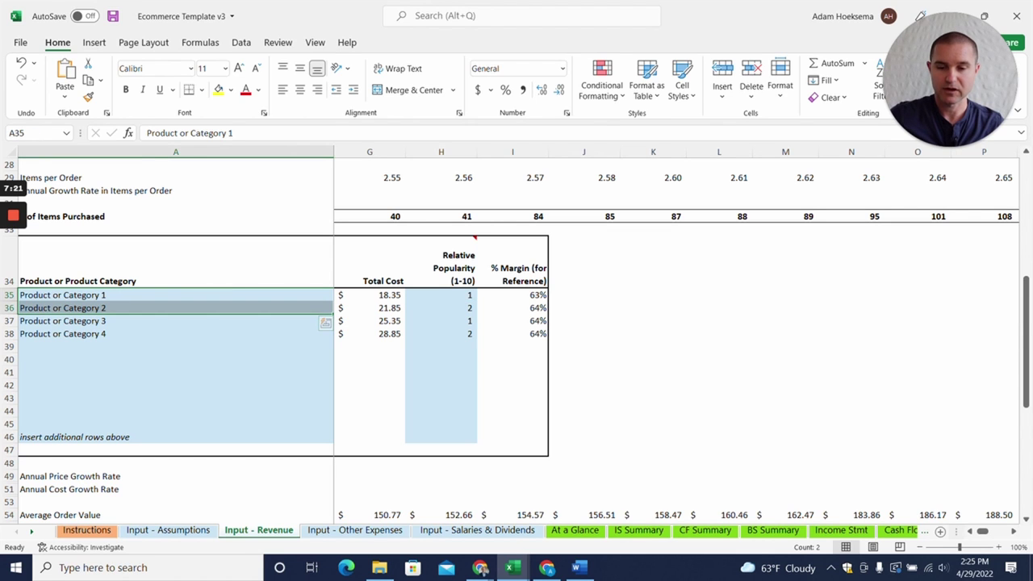
left_click(442, 296)
key("ctrl+y")
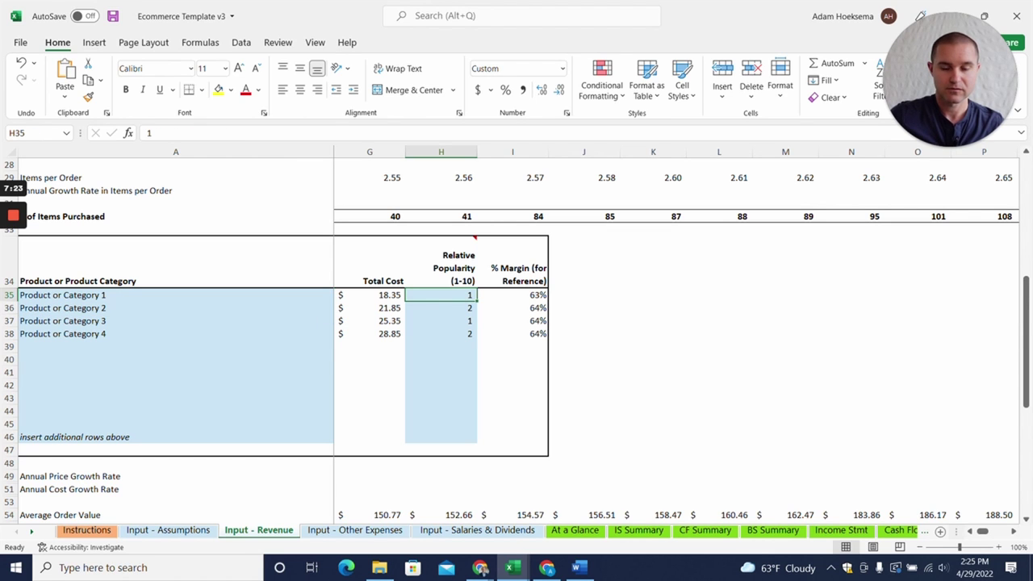
left_click(441, 308)
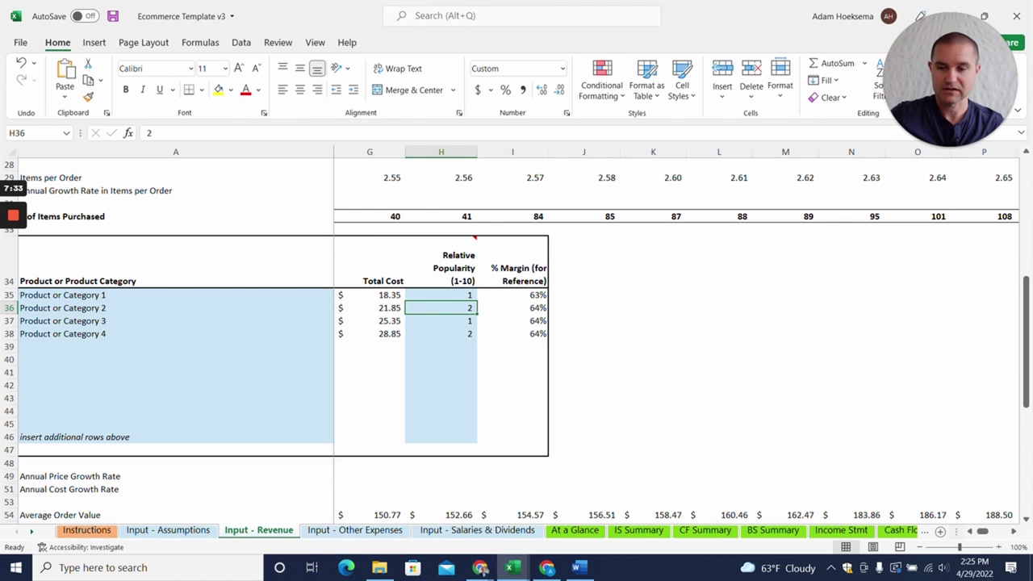
left_click(176, 308)
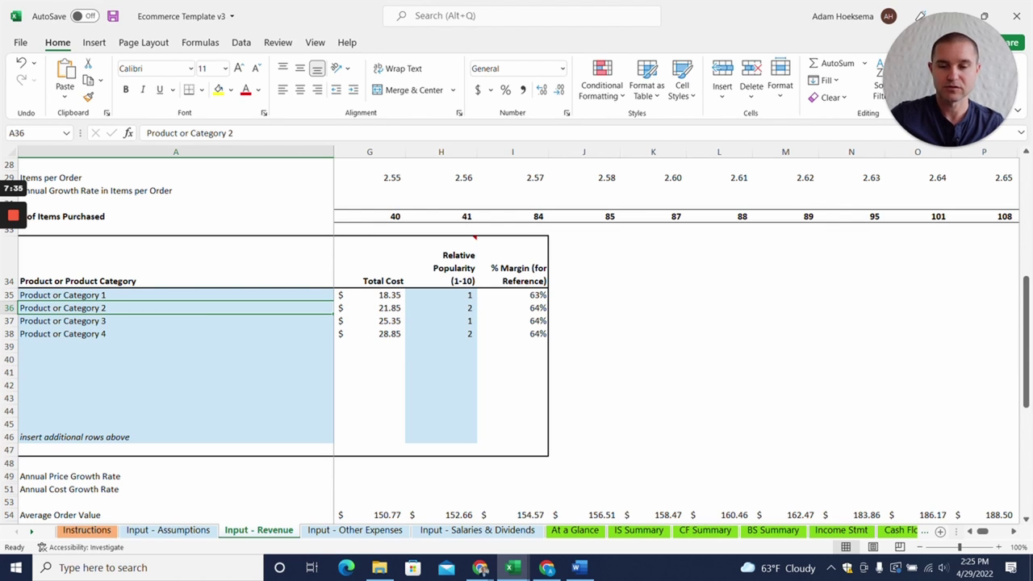
left_click(441, 295)
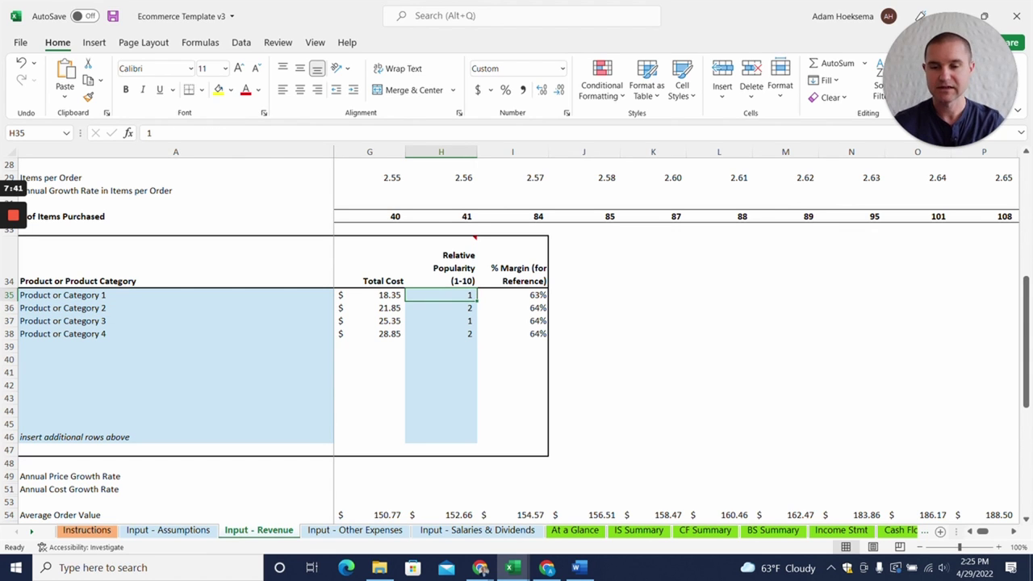
Step: Review the annual price and cost growth rates, the sales revenue and cost of goods sold rows, and the Summary section below the product table
key("Left")
key("Left")
key("Left")
key("Left")
key("Left")
key("Left")
key("Left")
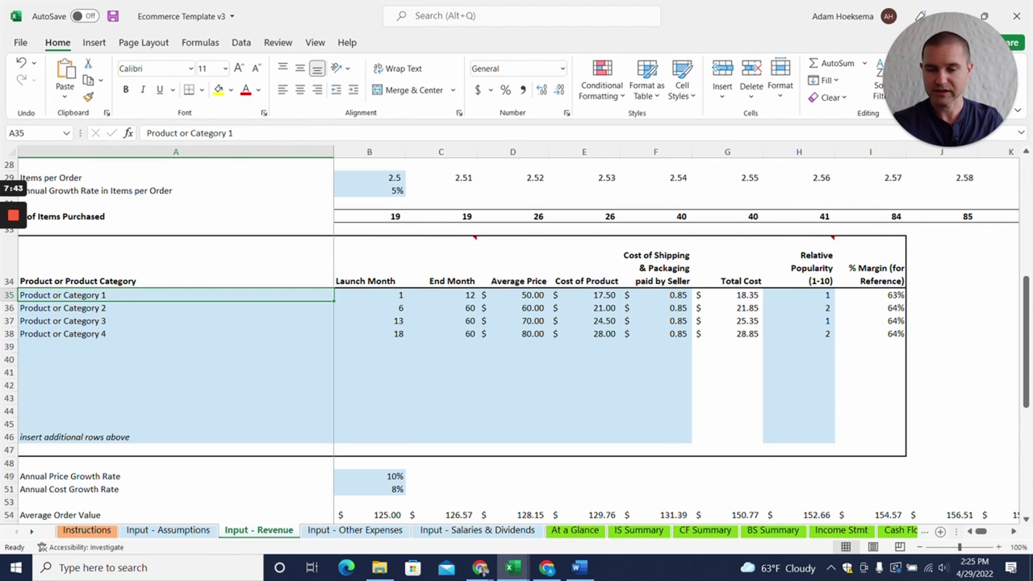
scroll(517, 339, "down", 2)
scroll(516, 339, "down", 2)
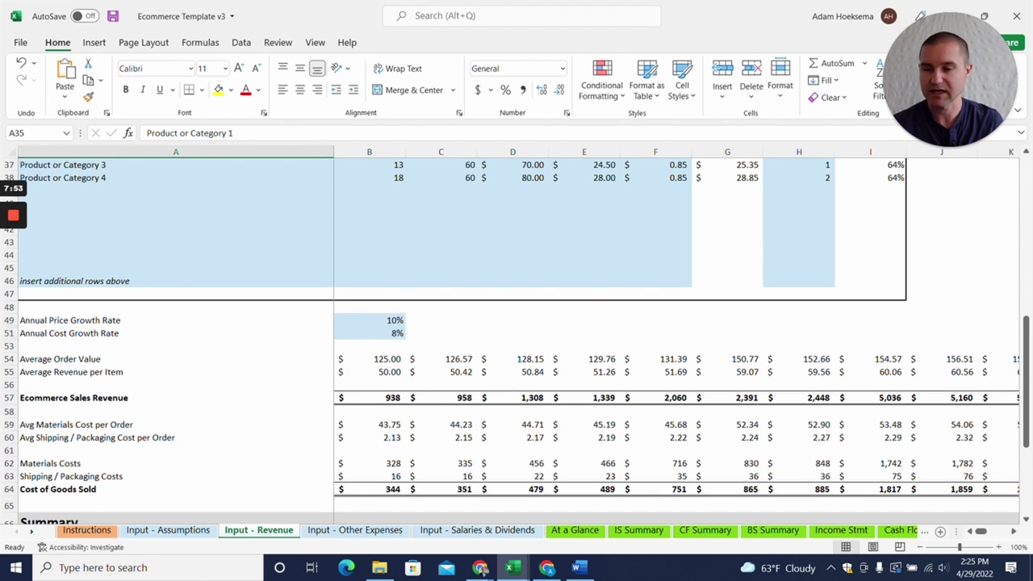
scroll(516, 341, "down", 1)
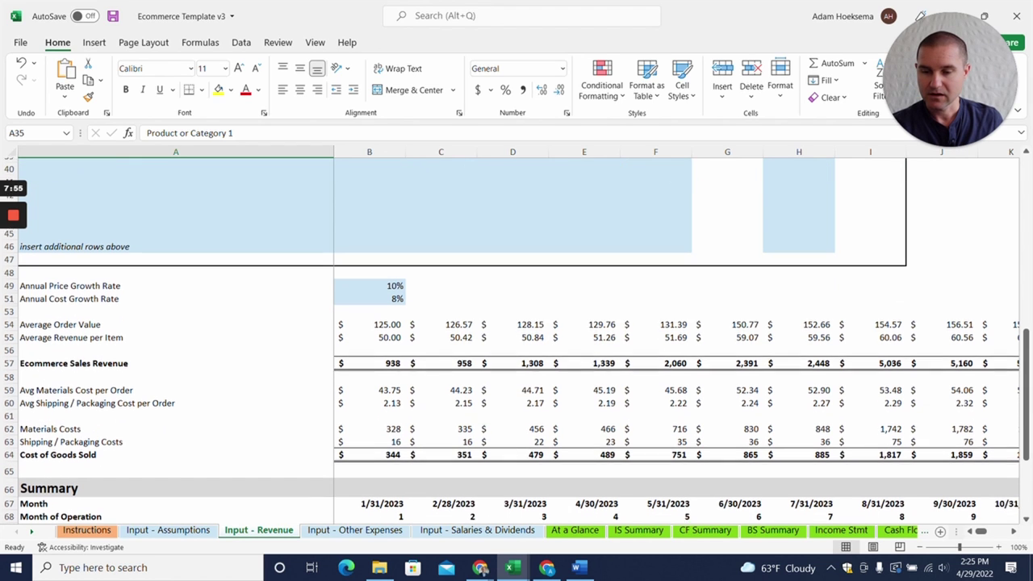
left_click(175, 282)
scroll(517, 339, "down", 1)
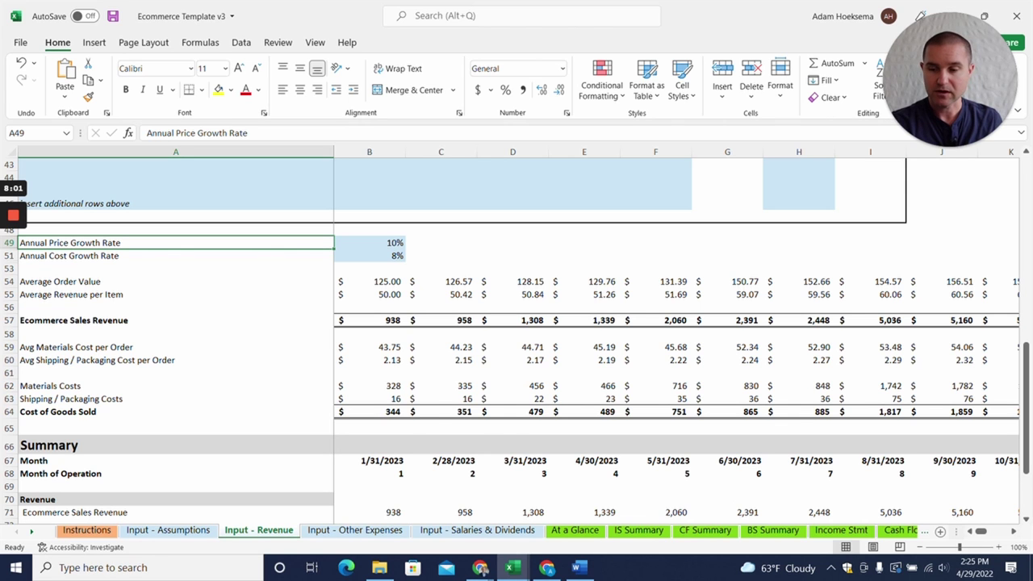
left_click(370, 269)
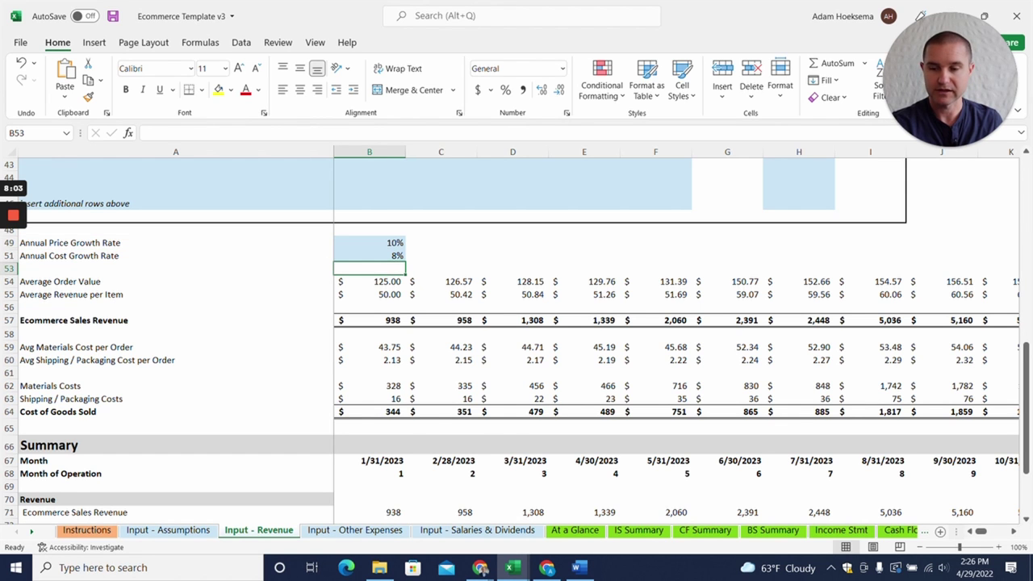
scroll(516, 338, "down", 5)
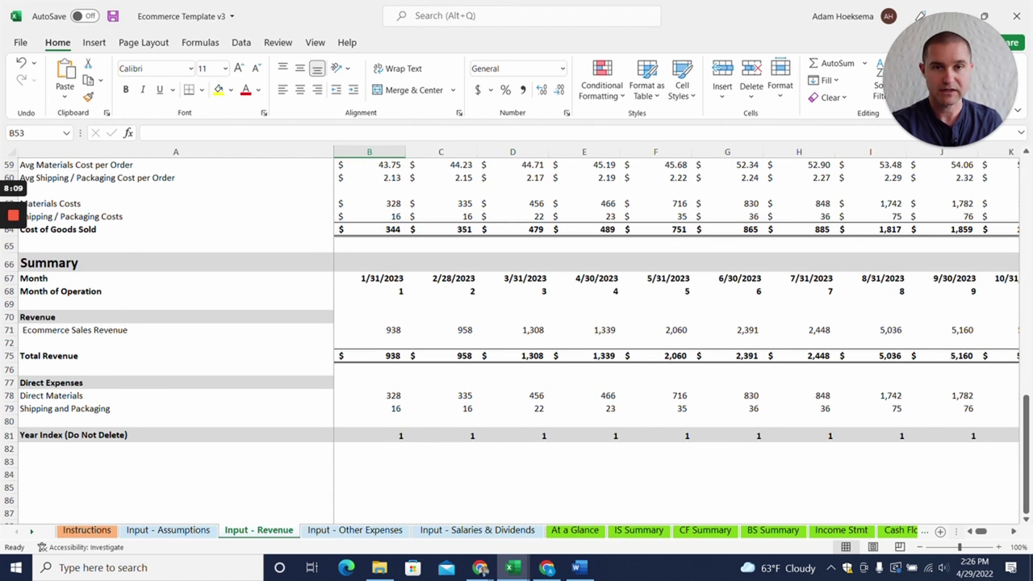
Step: On the Input - Other Expenses sheet, examine the expense rows and the category options available for Remote Office Expense
left_click(343, 532)
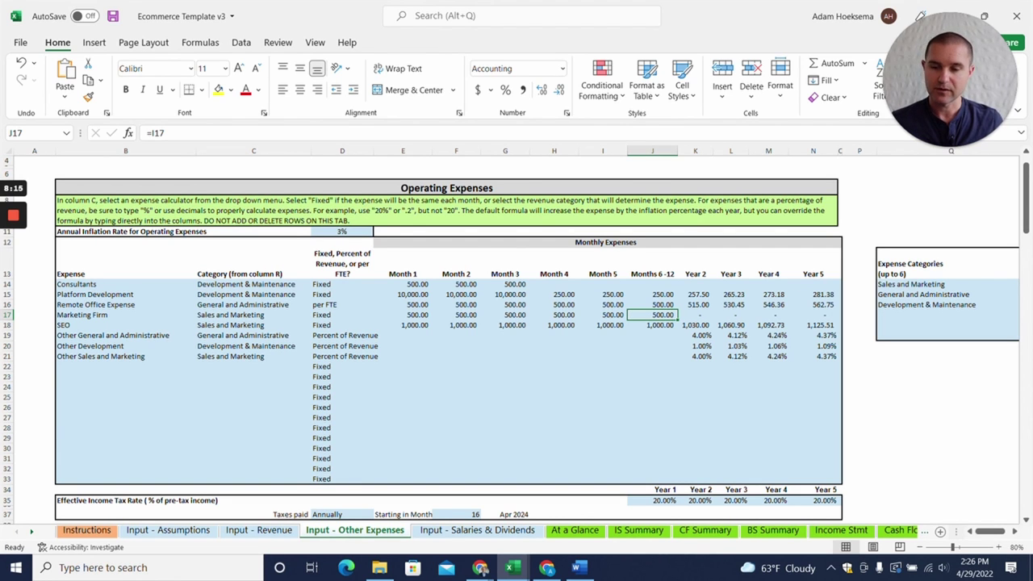
left_click_drag(125, 294, 125, 418)
left_click(125, 397)
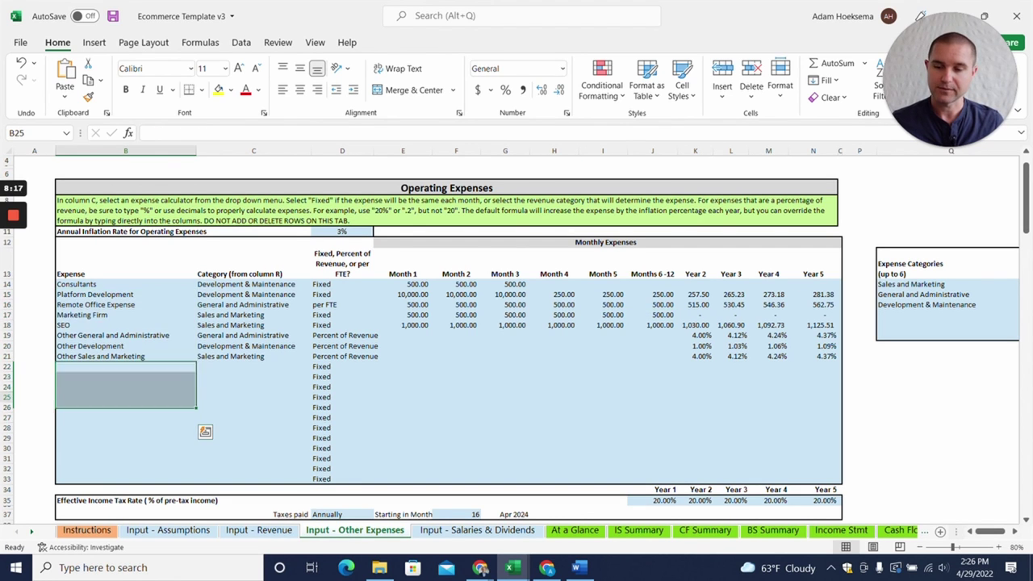
left_click(298, 305)
left_click(317, 305)
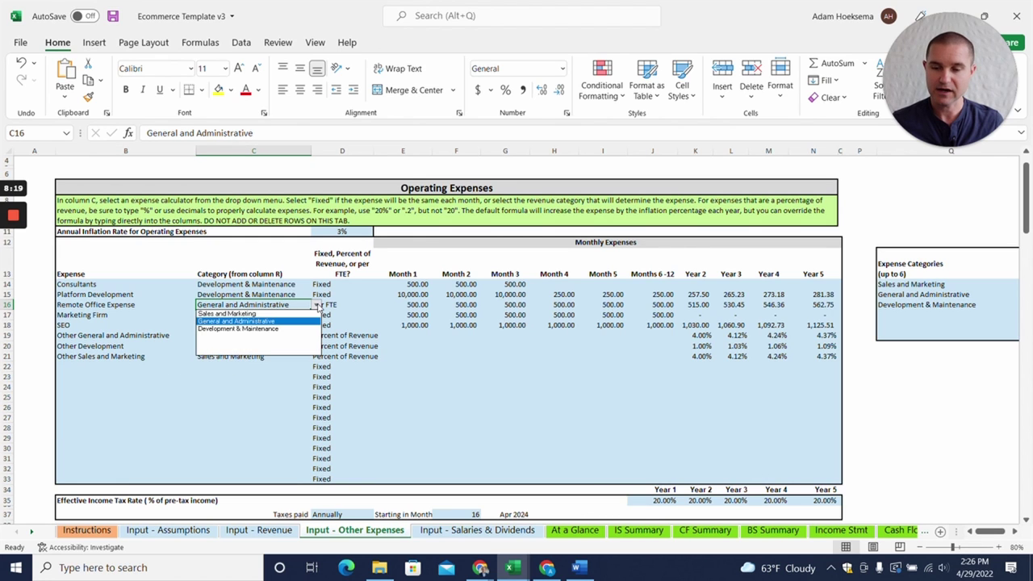
left_click(318, 306)
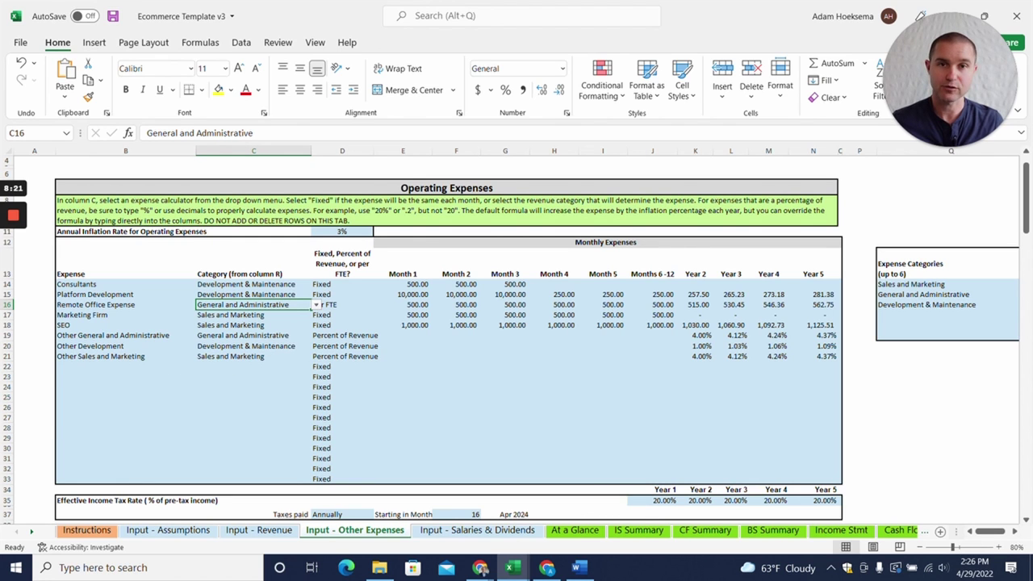
Step: Try Percent of Revenue as the calculation type for Platform Development, restore Fixed, and check the type of Remote Office Expense
left_click(342, 305)
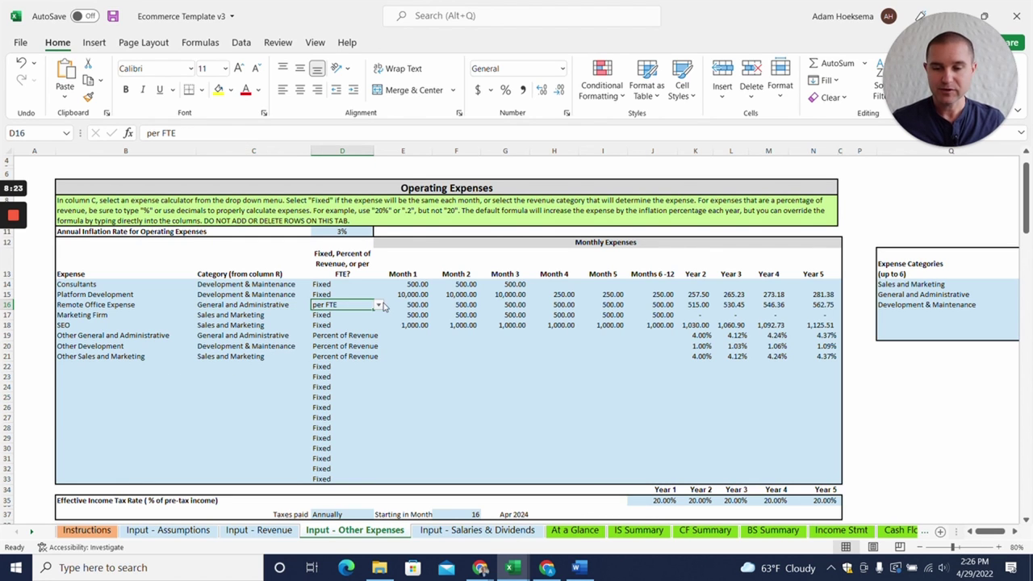
left_click(342, 295)
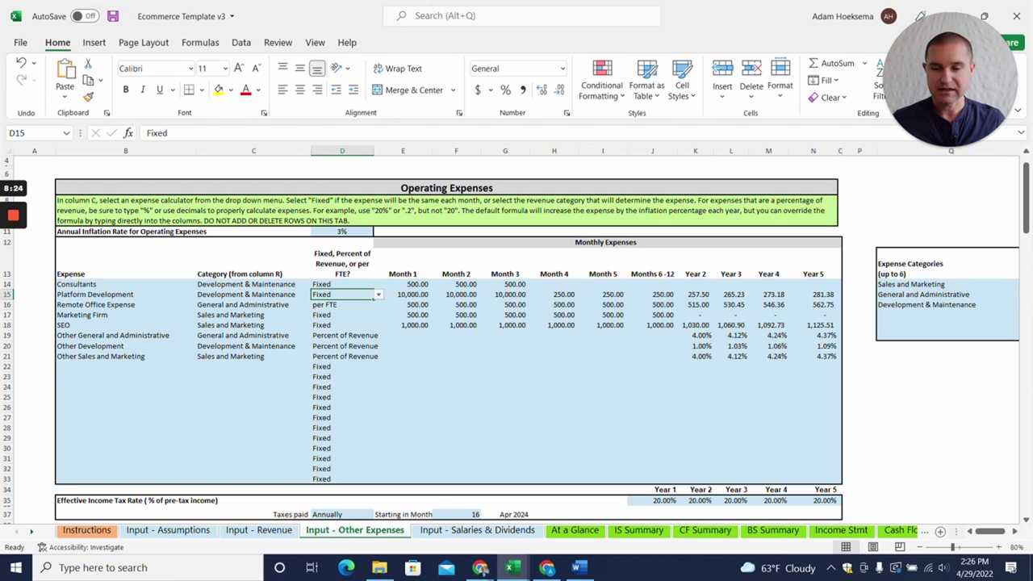
left_click(378, 297)
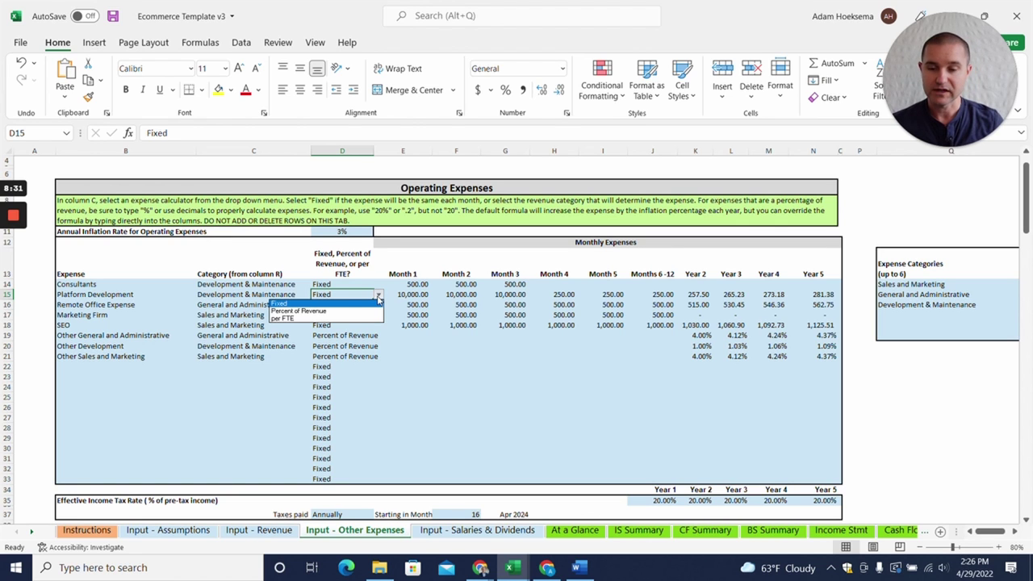
left_click(339, 312)
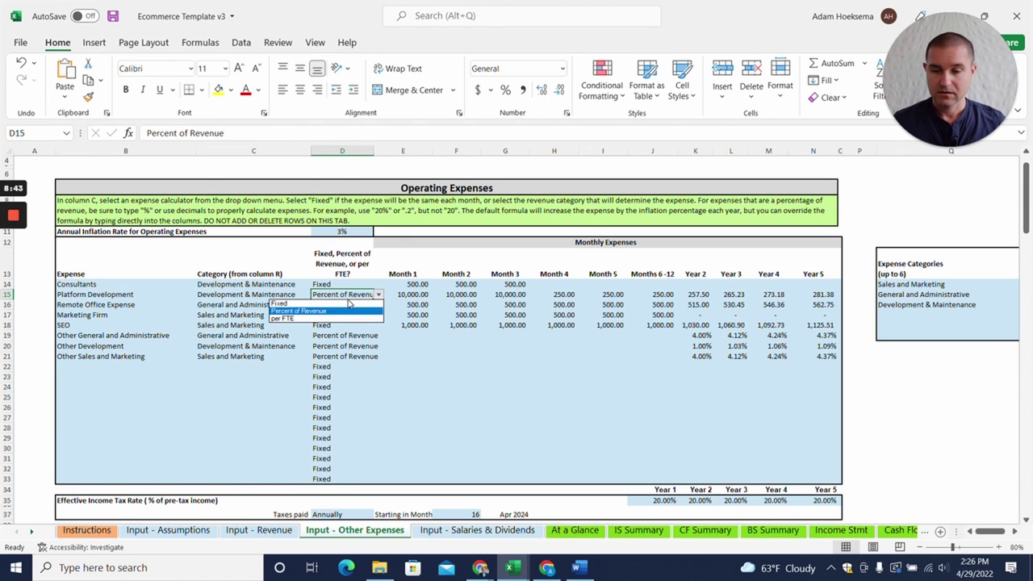
left_click(340, 301)
left_click(376, 308)
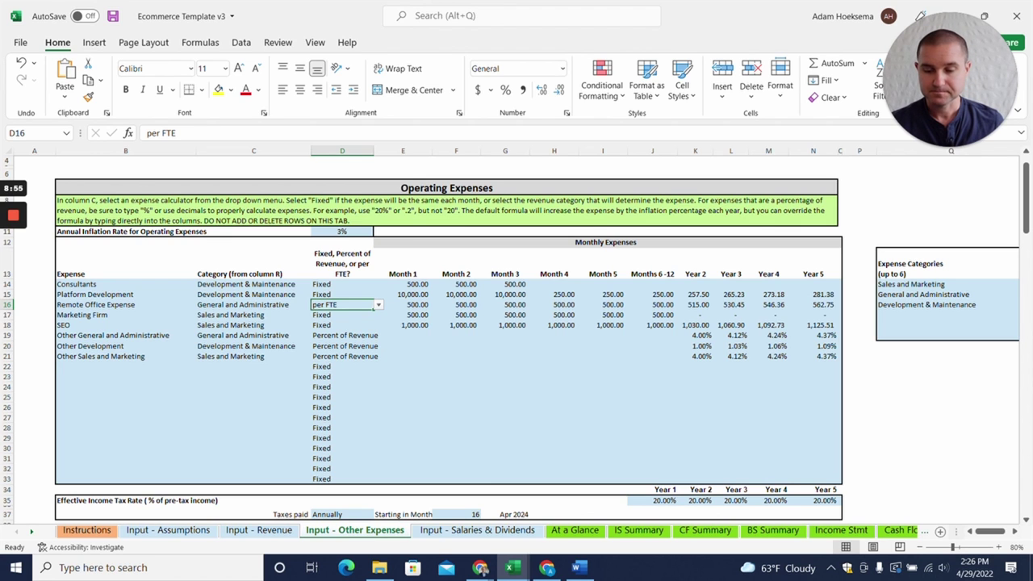
Step: On the Input - Salaries & Dividends sheet, examine the employee rows, the Scaling Staff Team section and its monthly revenue threshold
key("ctrl+Page_Down")
left_click(144, 383)
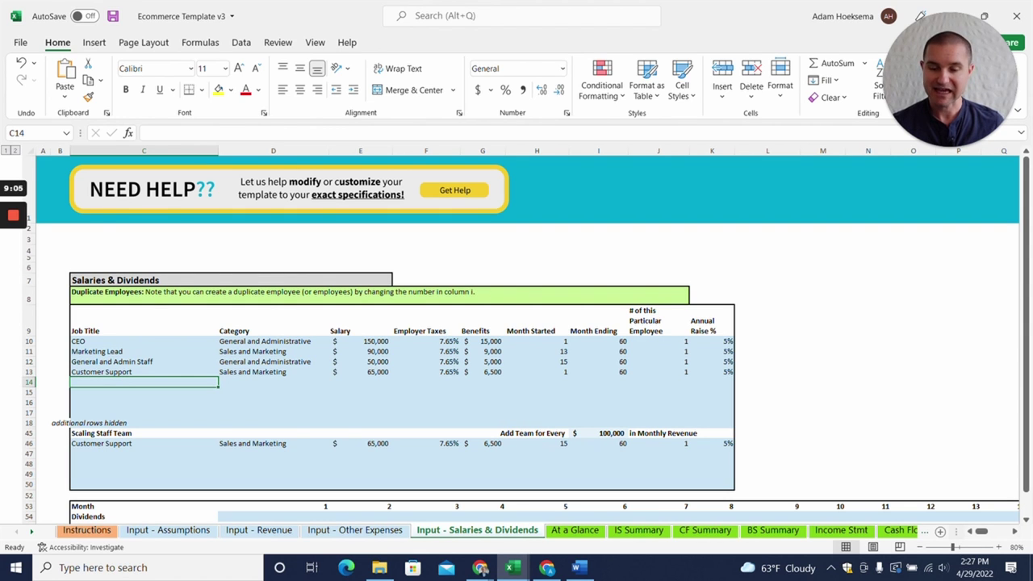
left_click(144, 443)
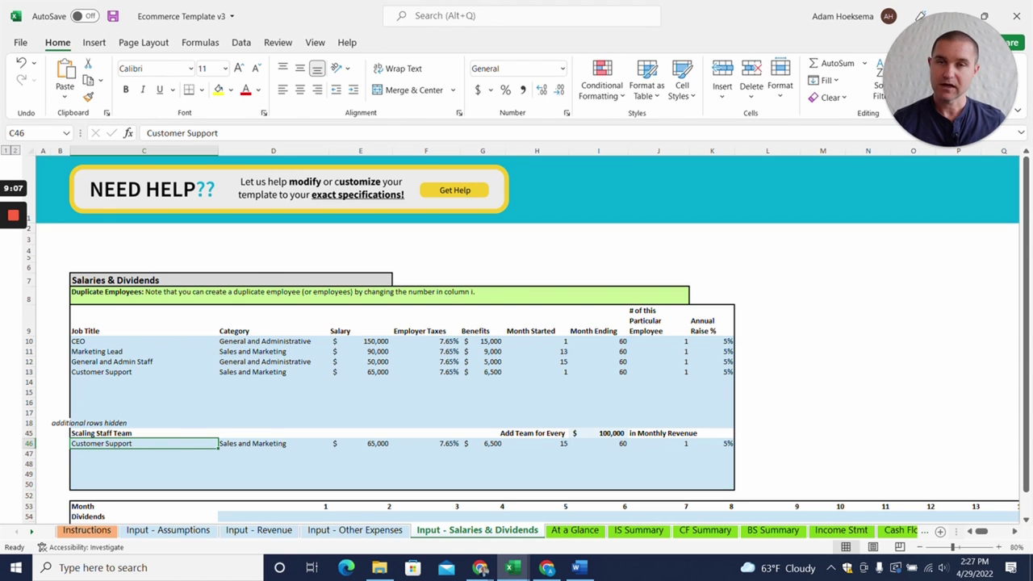
left_click(537, 433)
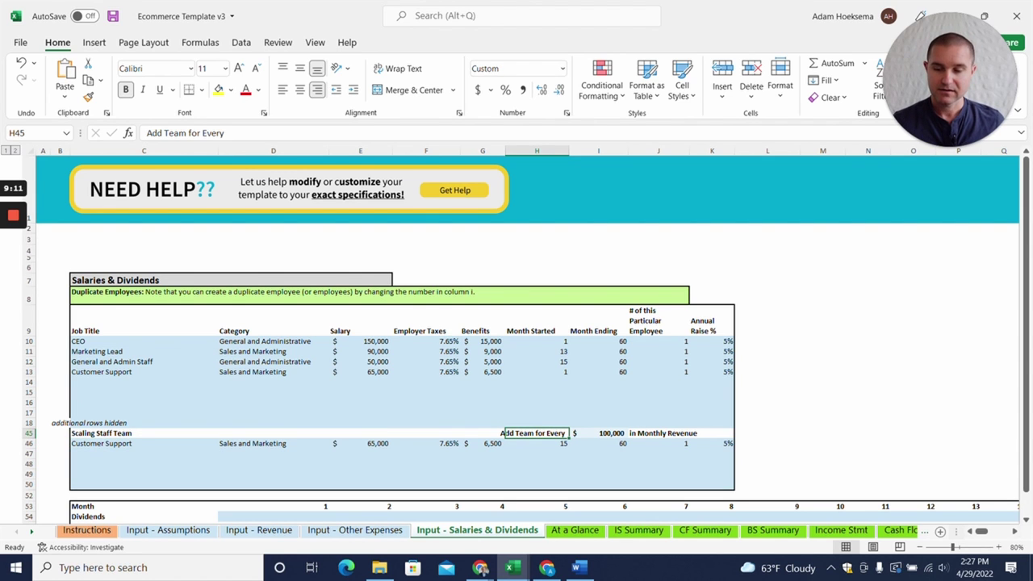
left_click_drag(143, 453, 144, 484)
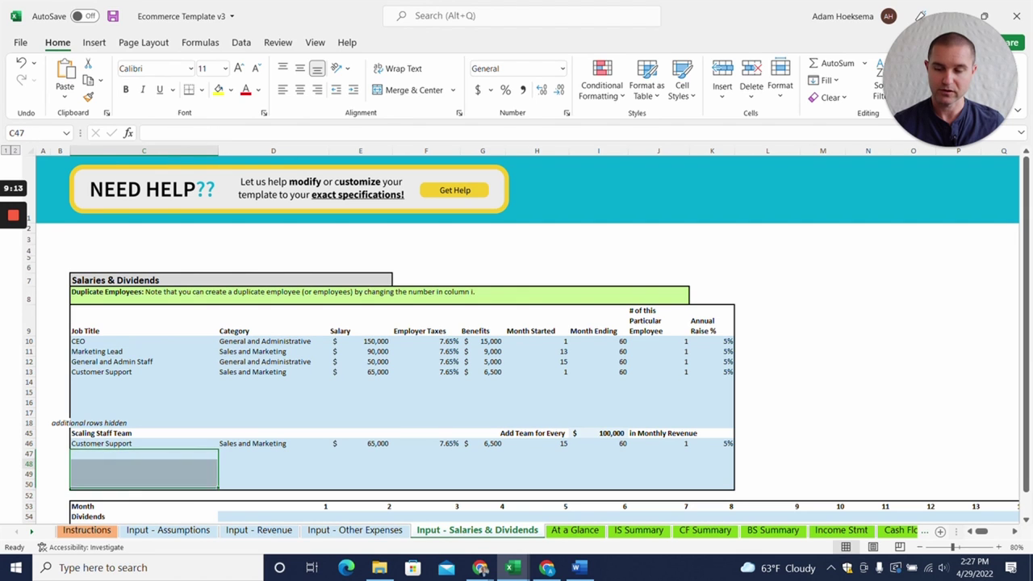
left_click(143, 464)
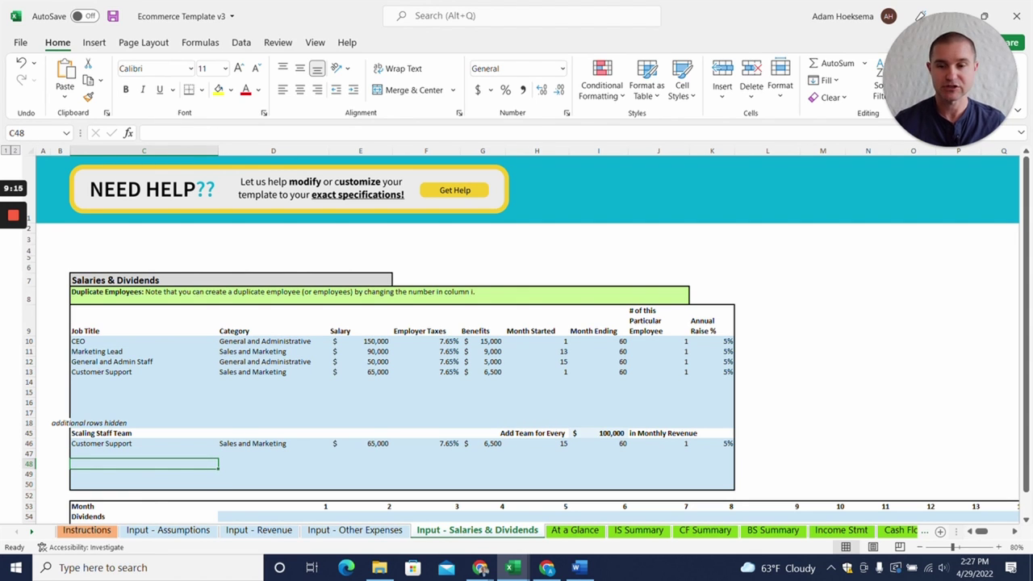
left_click(144, 443)
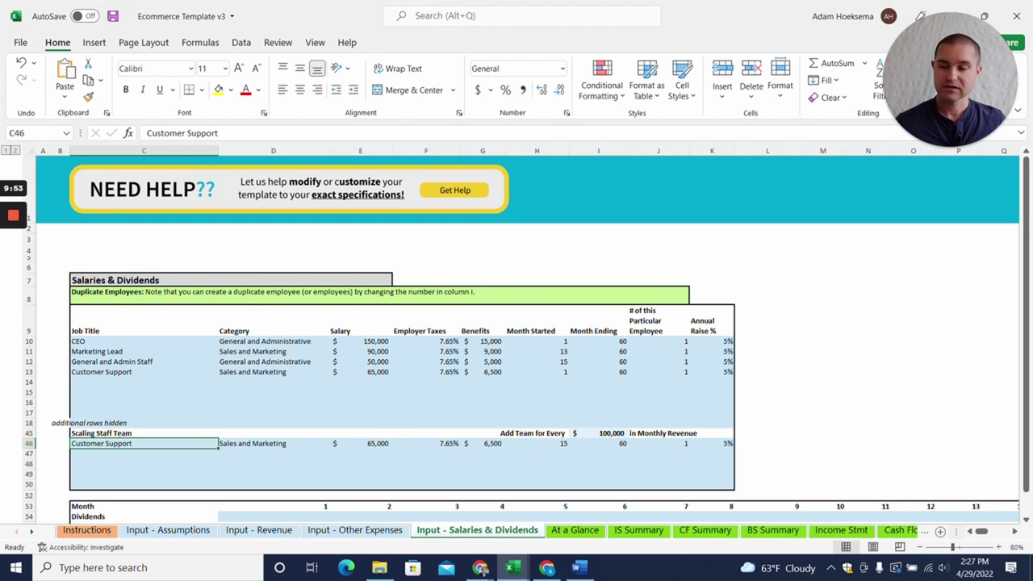
left_click(144, 453)
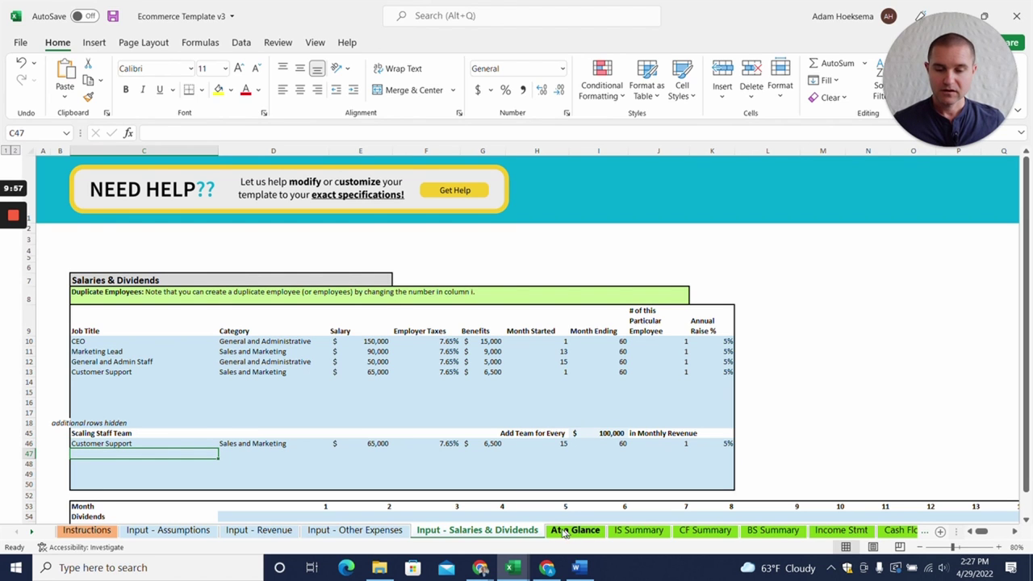
Step: Switch to the Ecommerce + Subscription workbook and review the Visitor Acquisition and One-Time Orders sections of its Input - Revenue sheet
mouse_move(513, 570)
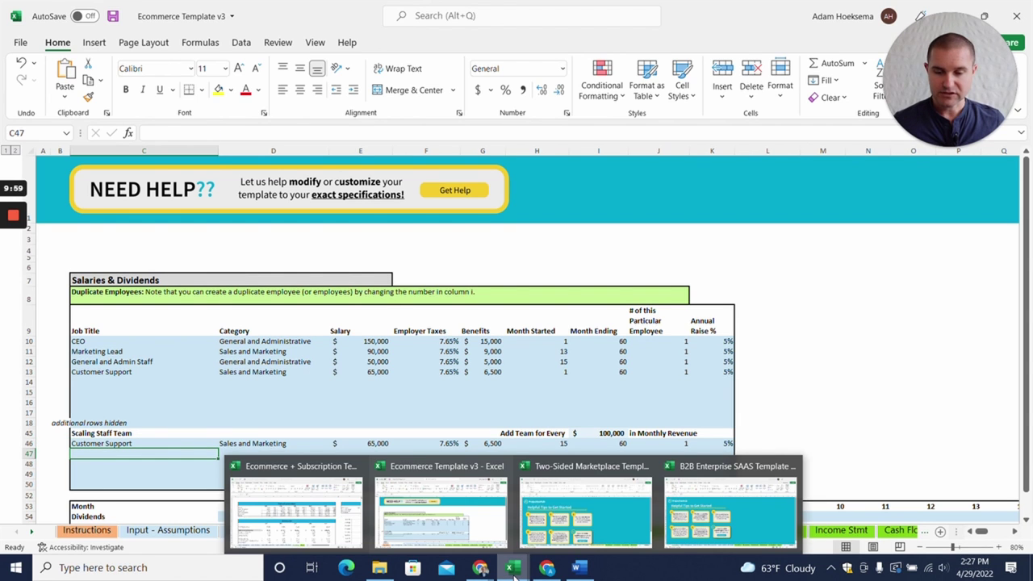
left_click(319, 521)
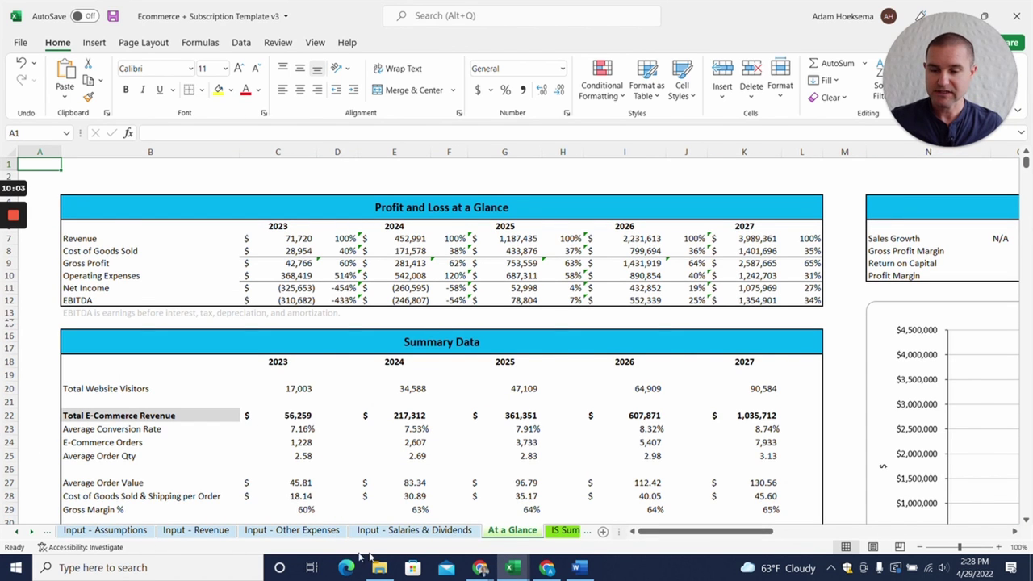
left_click(202, 531)
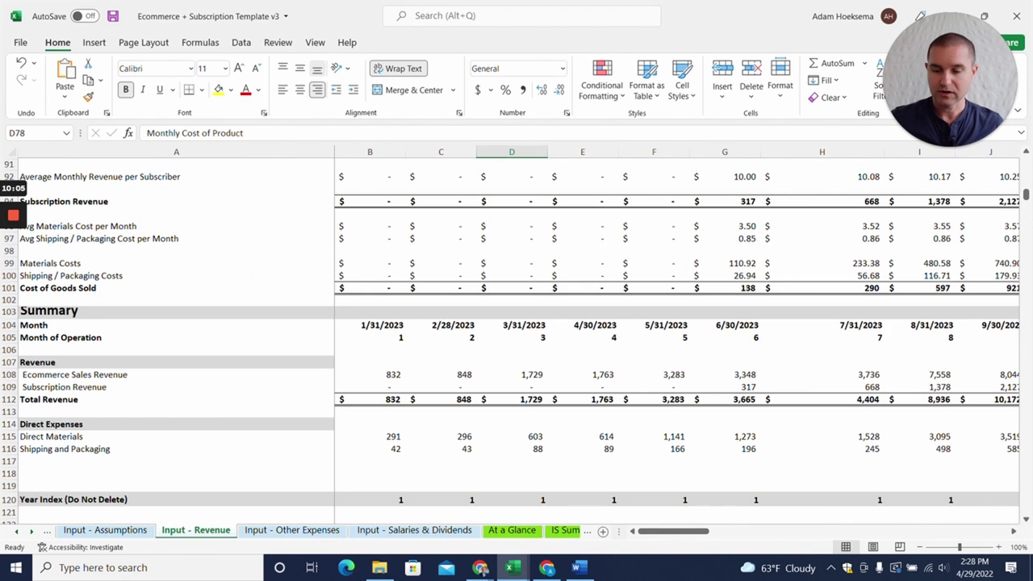
scroll(1029, 187, "up", 10)
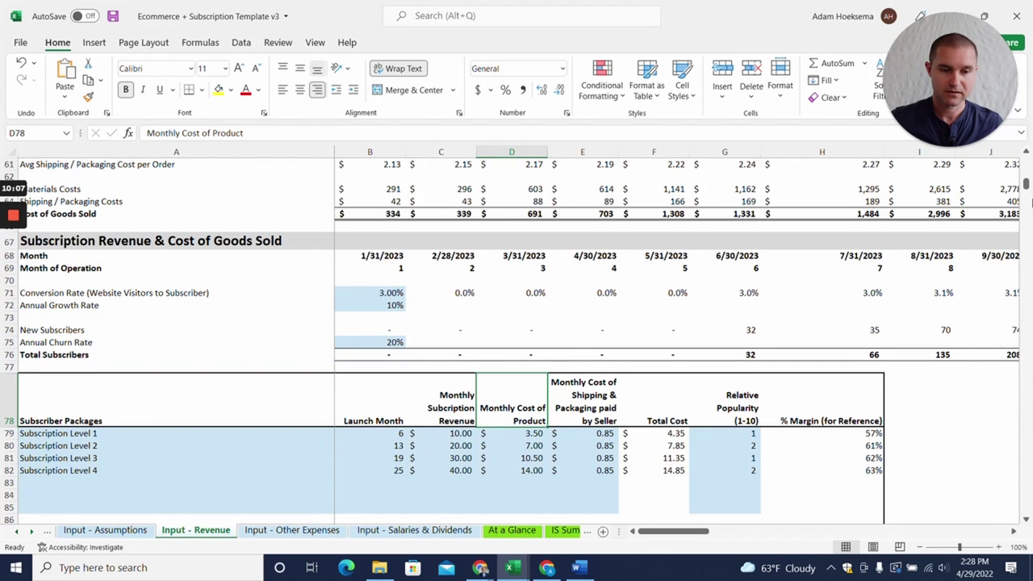
left_click_drag(1027, 185, 1027, 160)
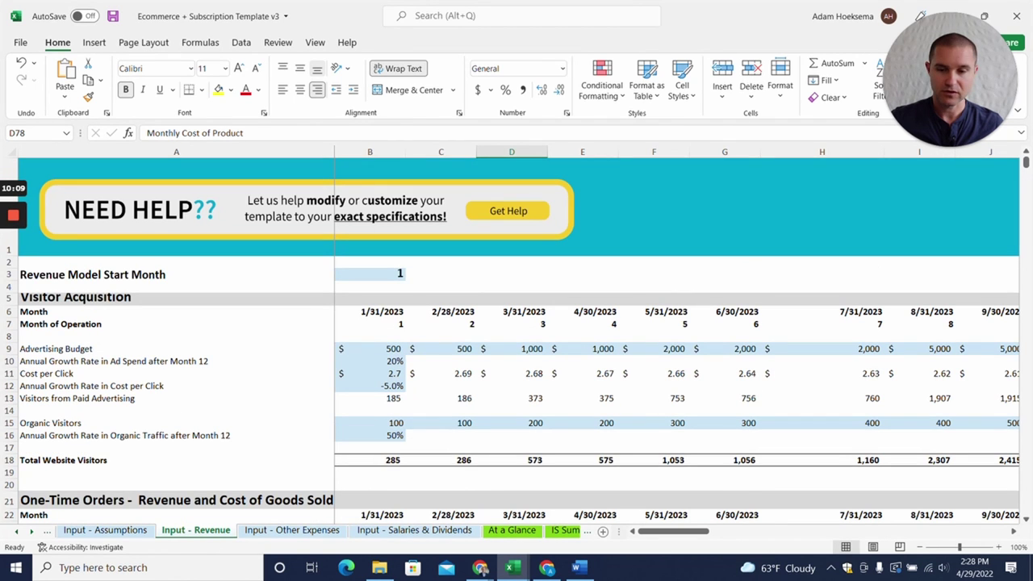
scroll(517, 339, "down", 7)
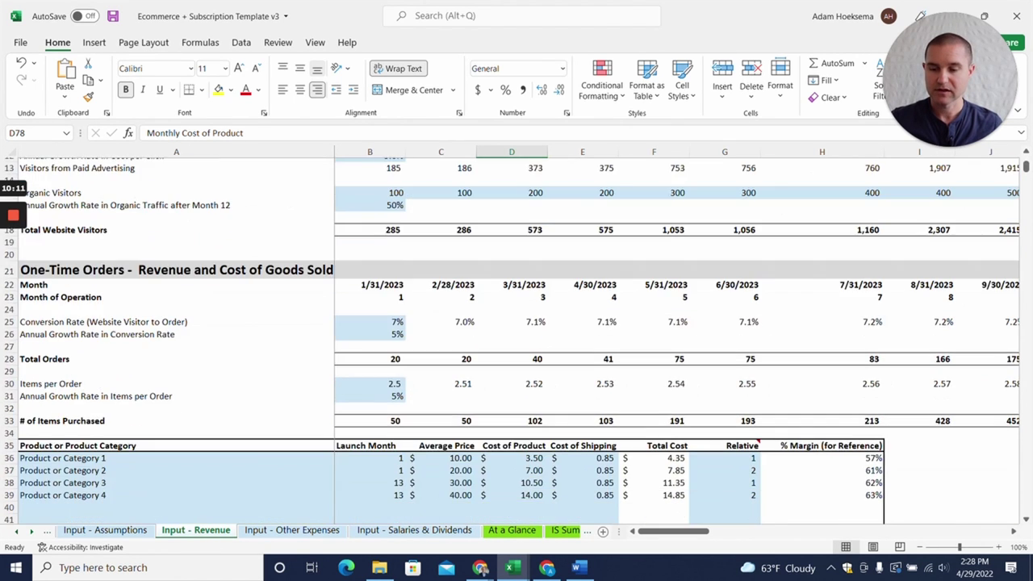
scroll(516, 339, "down", 3)
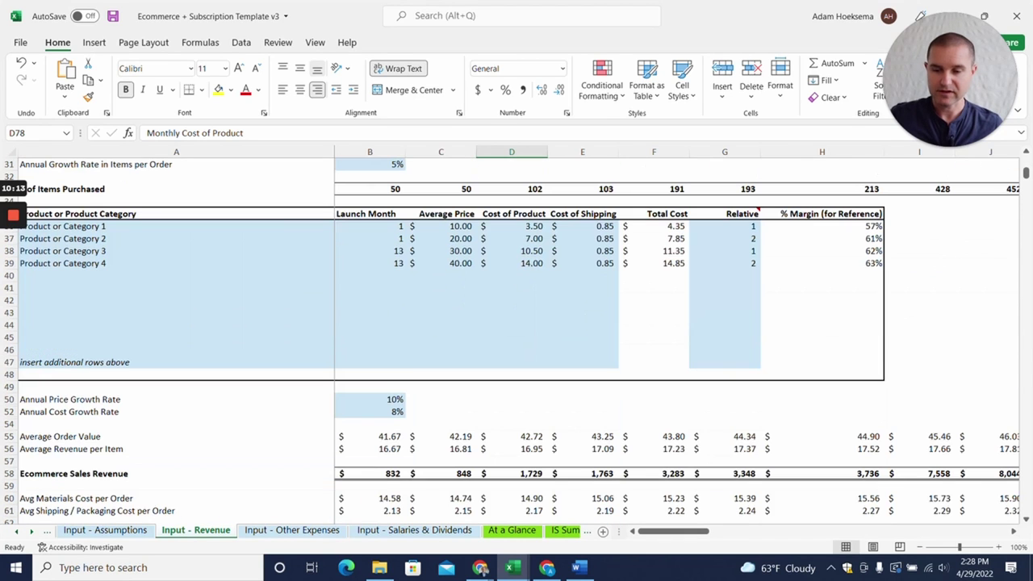
left_click(176, 462)
scroll(176, 461, "down", 5)
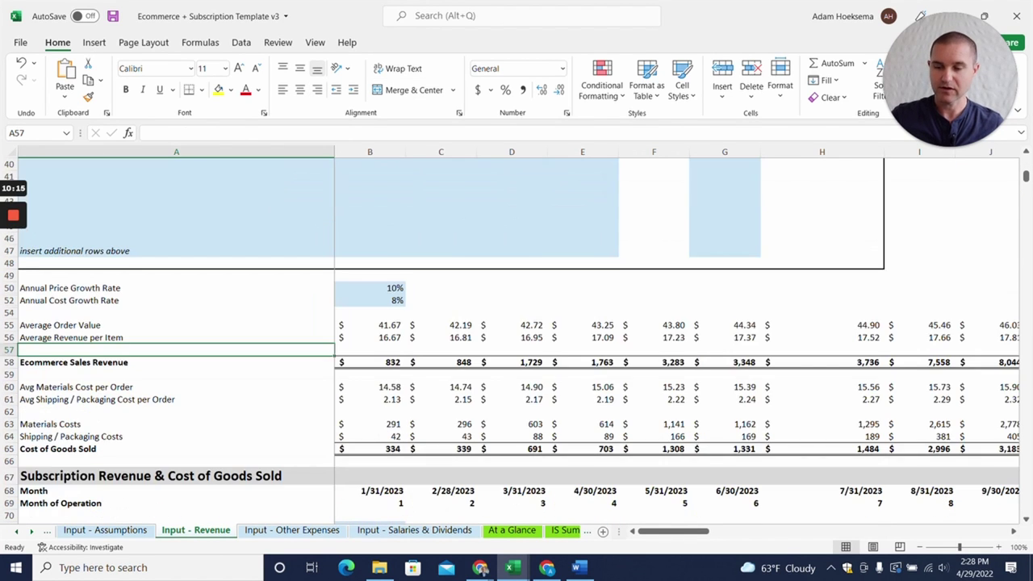
scroll(516, 338, "down", 1)
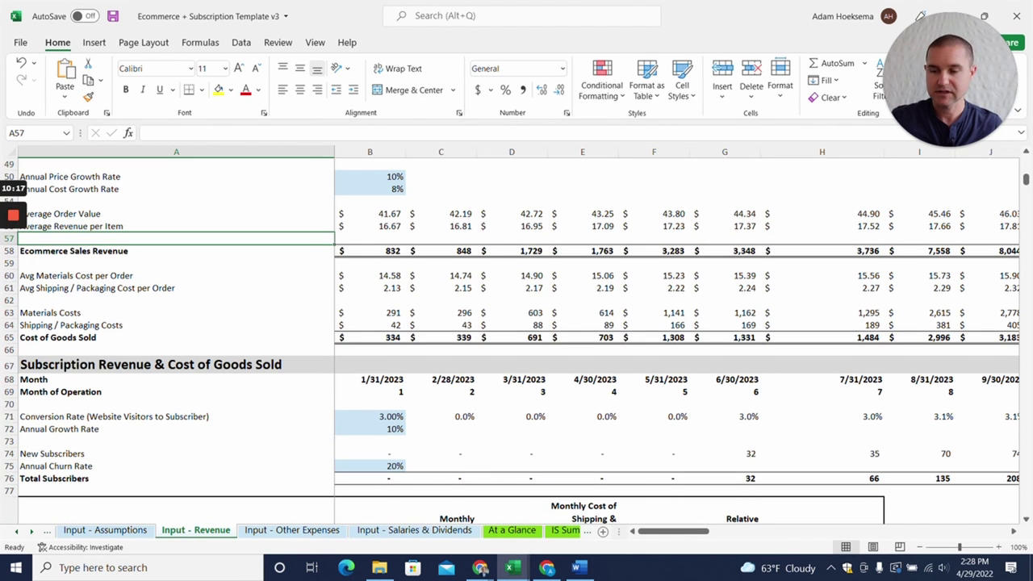
Step: Examine the Subscription Revenue & Cost of Goods Sold section, including the subscriber conversion, growth and churn rate inputs
left_click(176, 365)
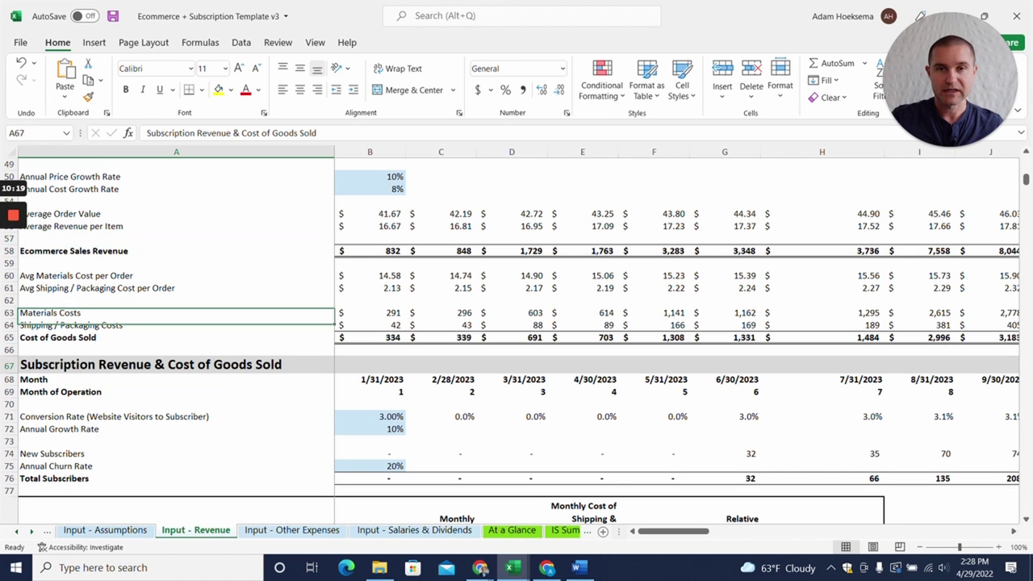
scroll(175, 365, "down", 3)
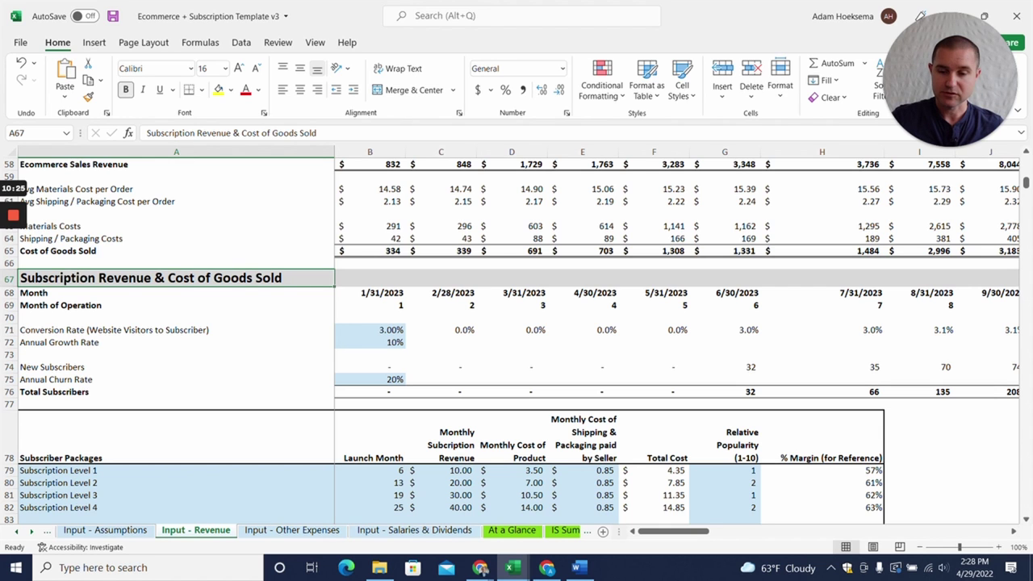
scroll(517, 339, "down", 1)
scroll(516, 339, "down", 1)
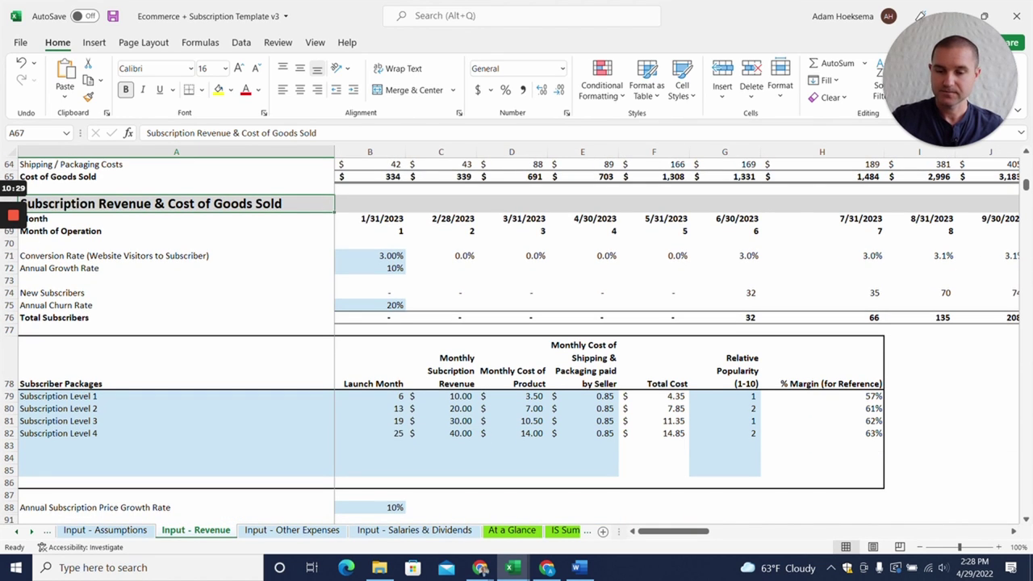
Step: Review the Subscriber Packages table's launch month, monthly revenue and shipping cost inputs, and the subscription revenue and Summary rows below
left_click_drag(176, 396, 176, 434)
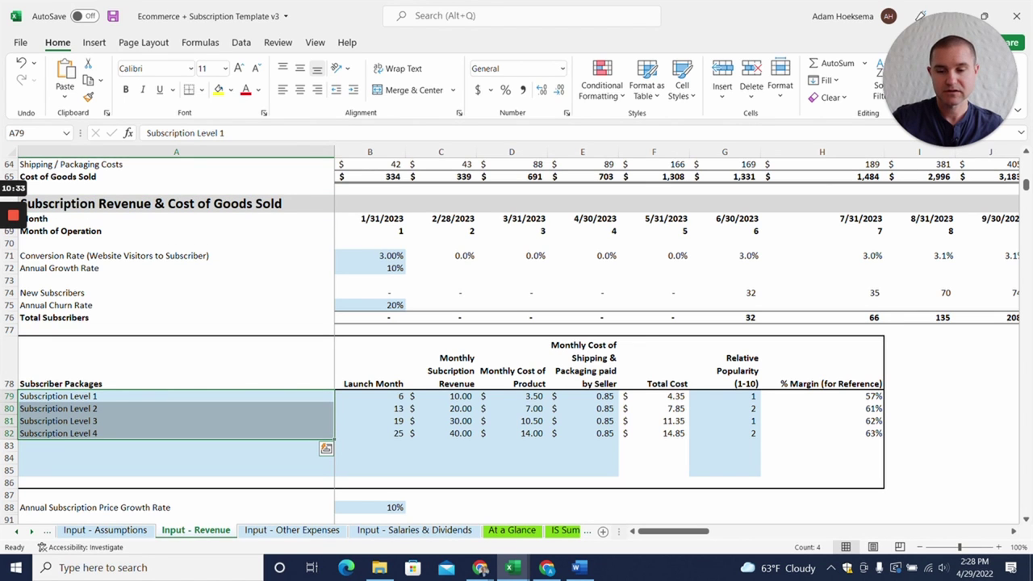
left_click(370, 396)
left_click(441, 397)
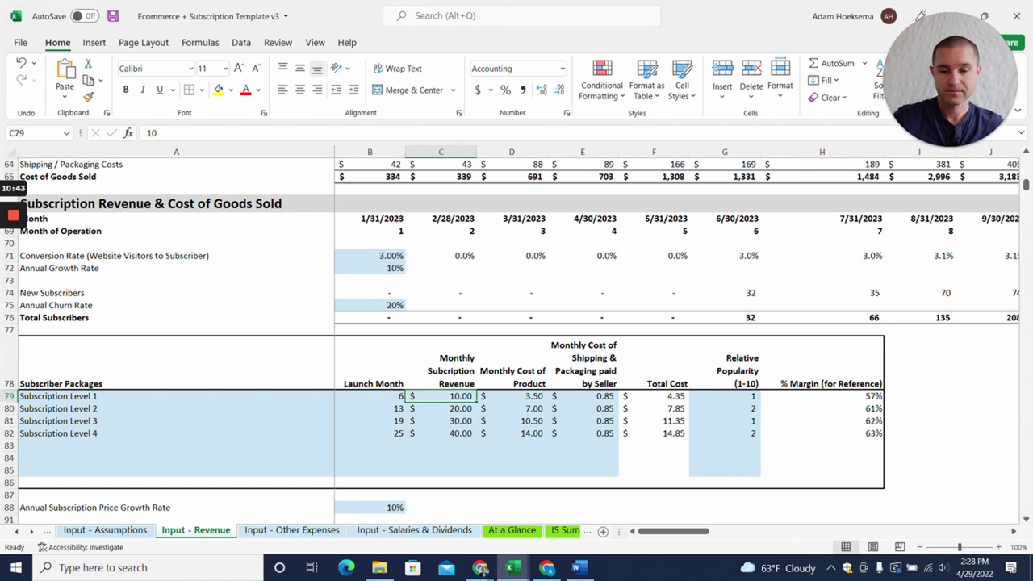
left_click(583, 396)
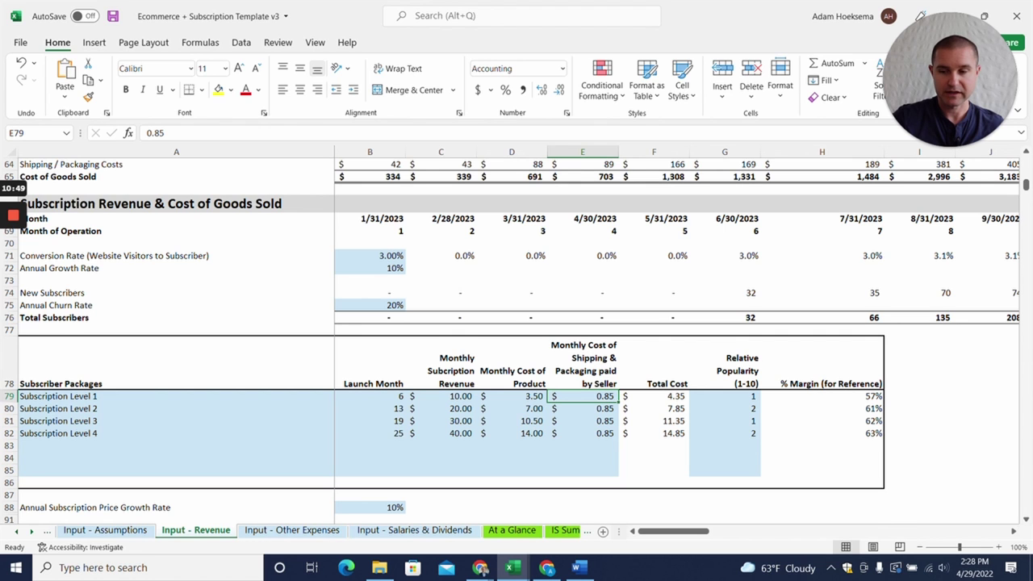
scroll(517, 339, "down", 5)
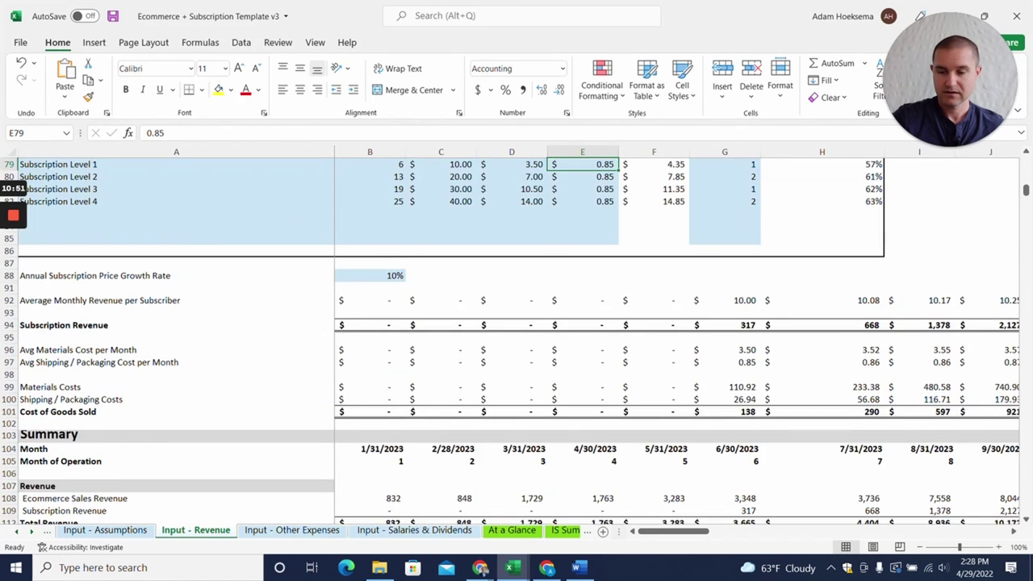
scroll(517, 338, "down", 2)
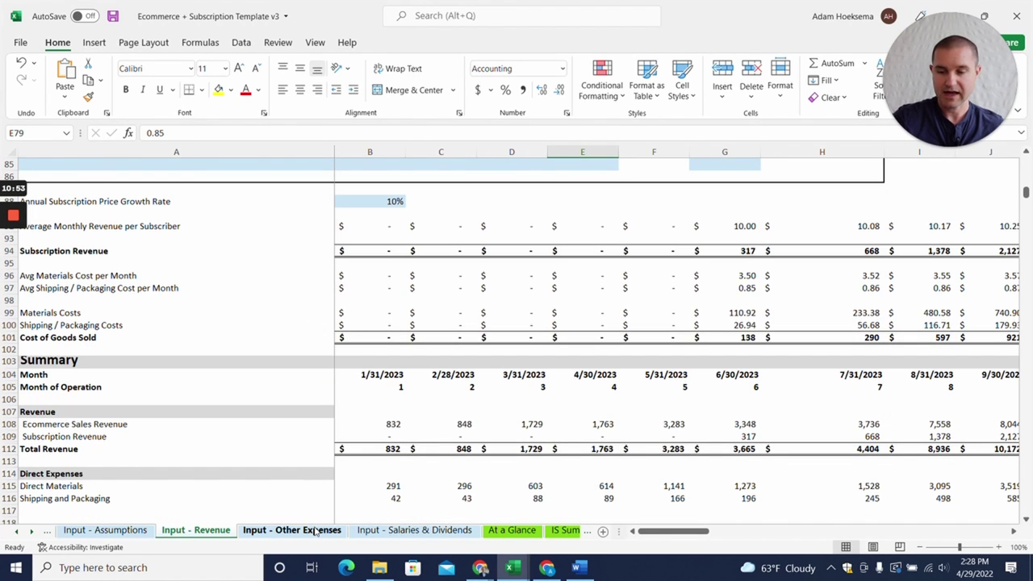
Step: On the At a Glance sheet, examine the e-commerce and subscription summary data, including Year End MRR, ARR and Subscriber Lifetime Value
left_click(526, 535)
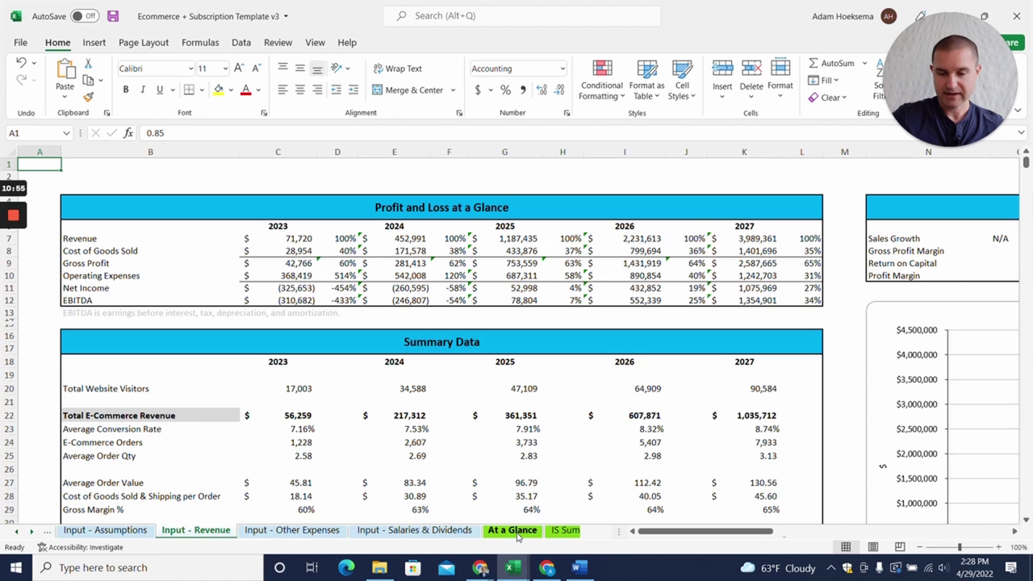
scroll(441, 338, "down", 3)
scroll(441, 339, "down", 2)
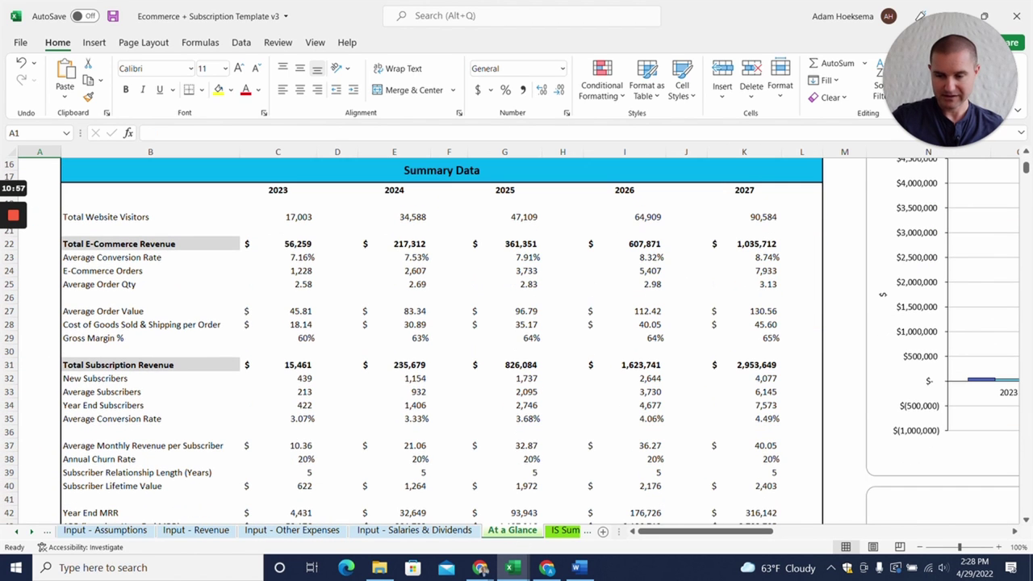
scroll(442, 339, "down", 1)
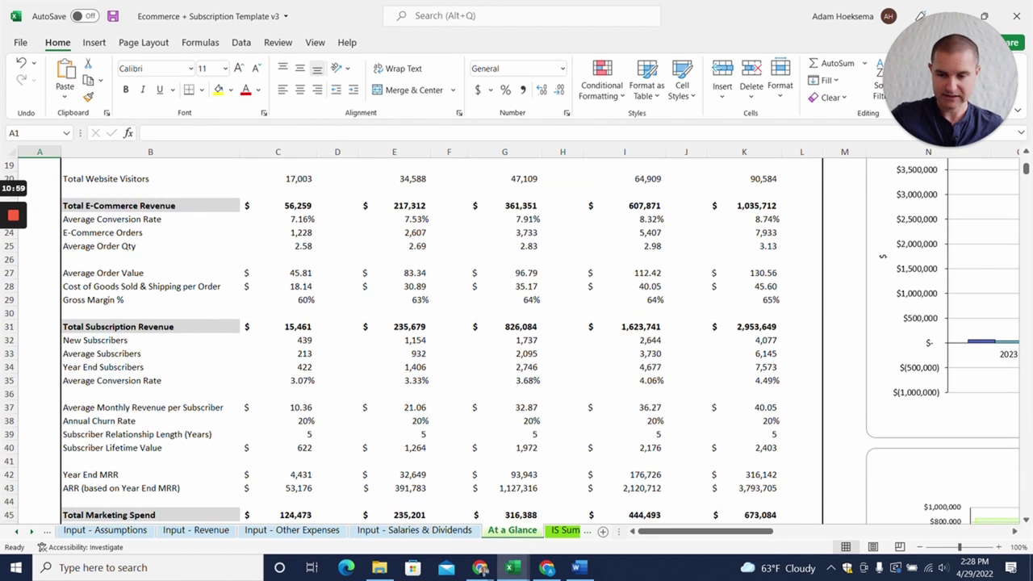
scroll(441, 339, "down", 1)
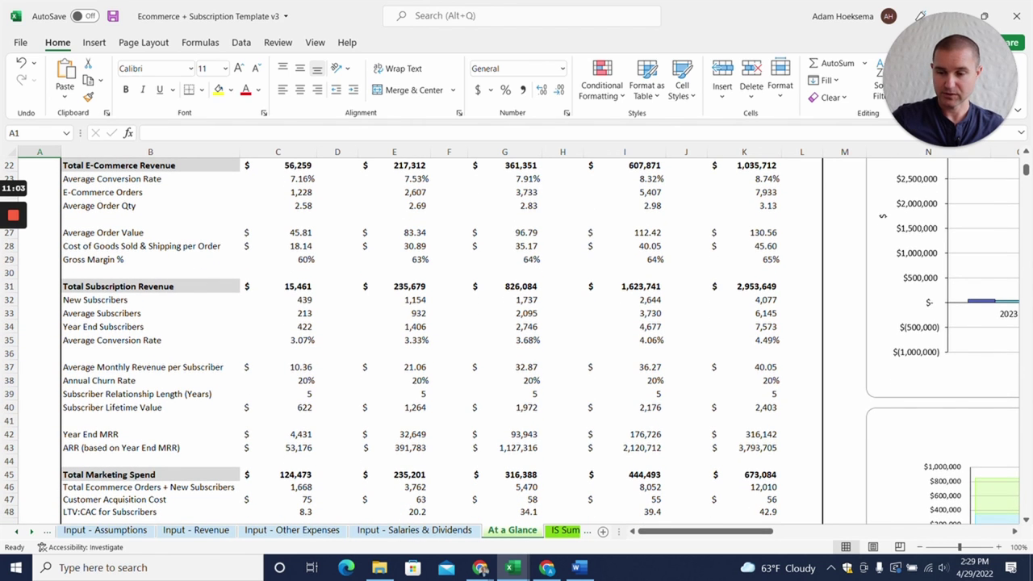
left_click(150, 434)
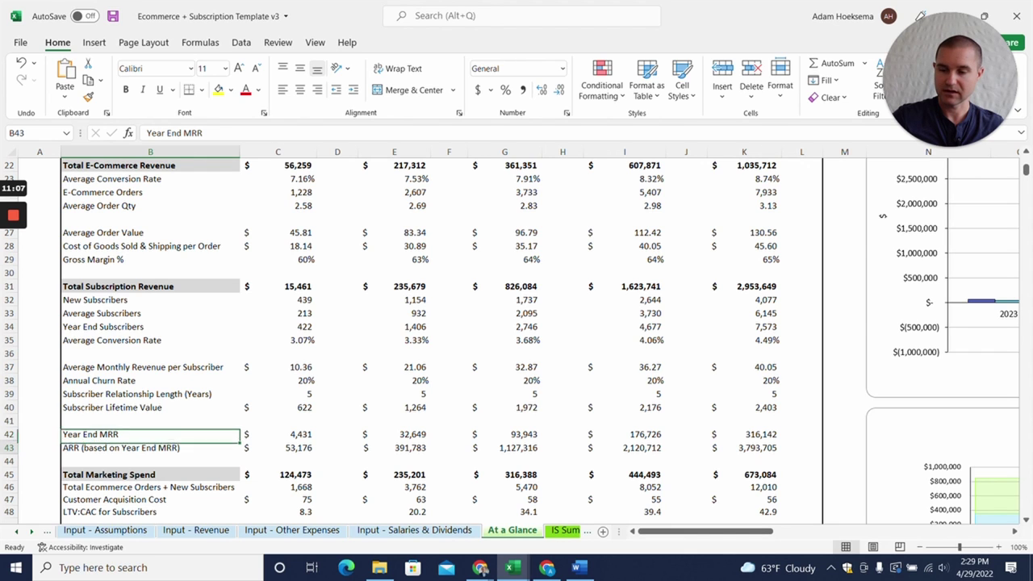
left_click(150, 448)
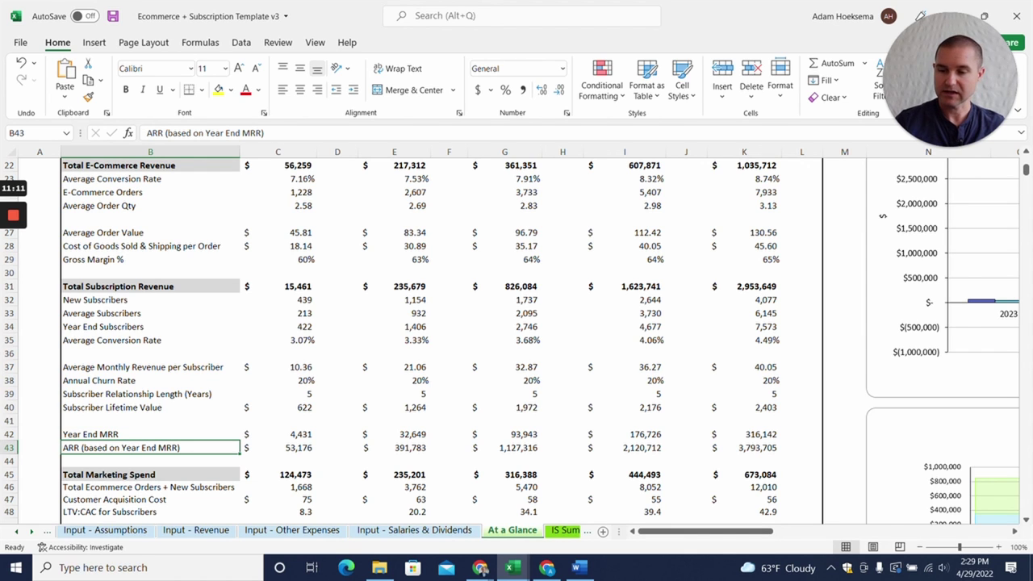
left_click(150, 407)
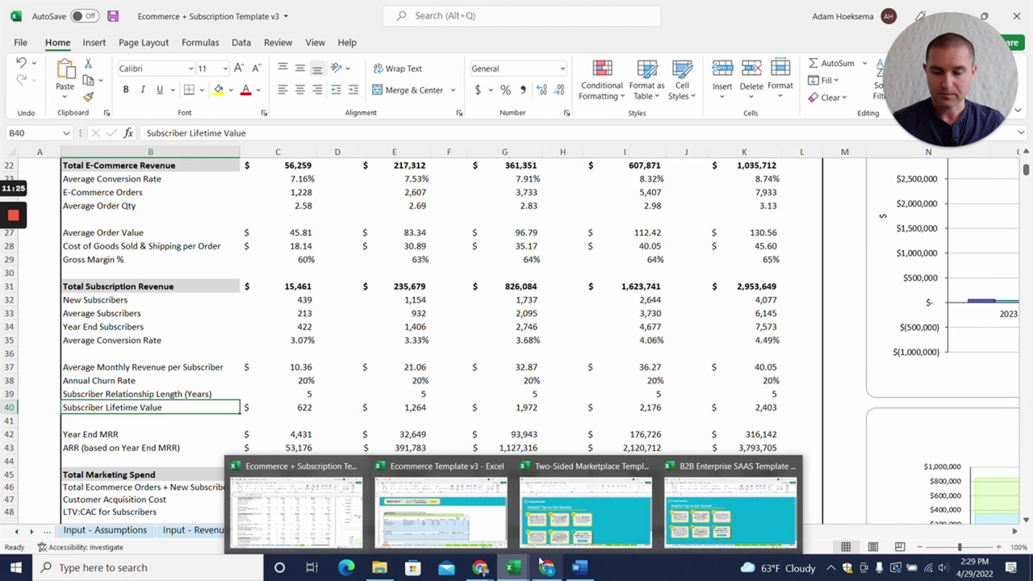
Step: View the IS Summary income statement, return to At a Glance and check the source of the 2027 EBITDA figure
mouse_move(544, 568)
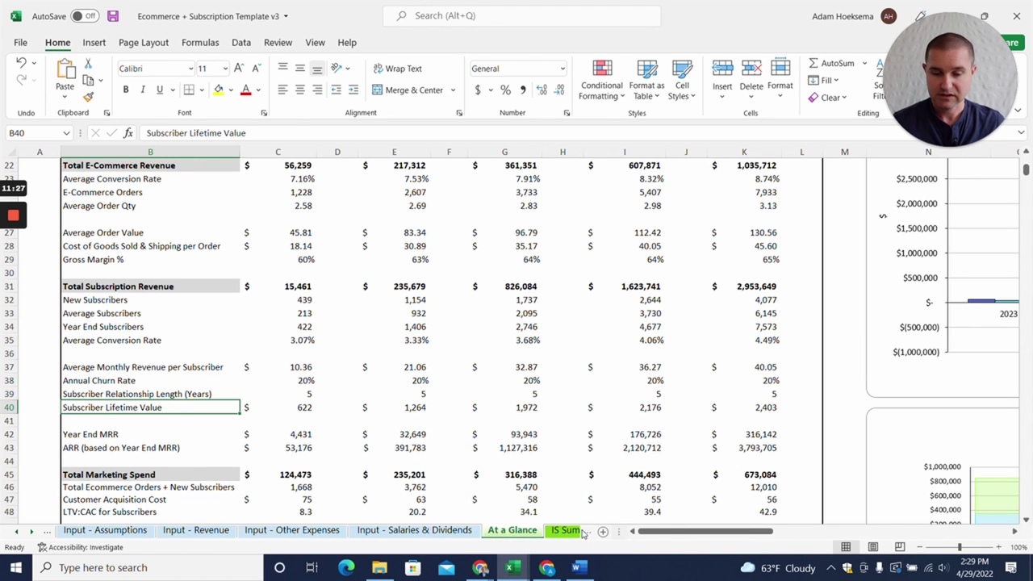
left_click(560, 529)
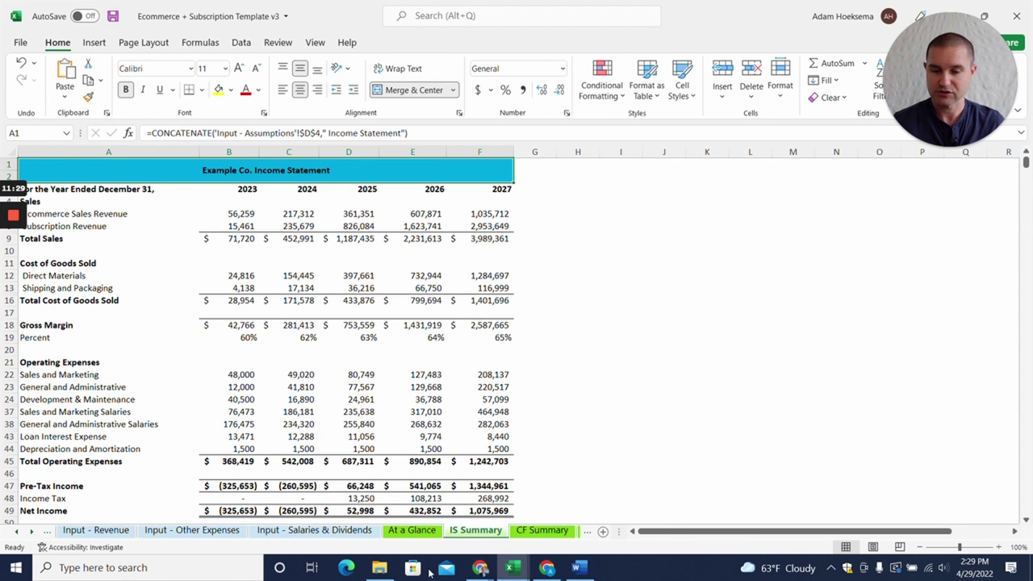
left_click(412, 530)
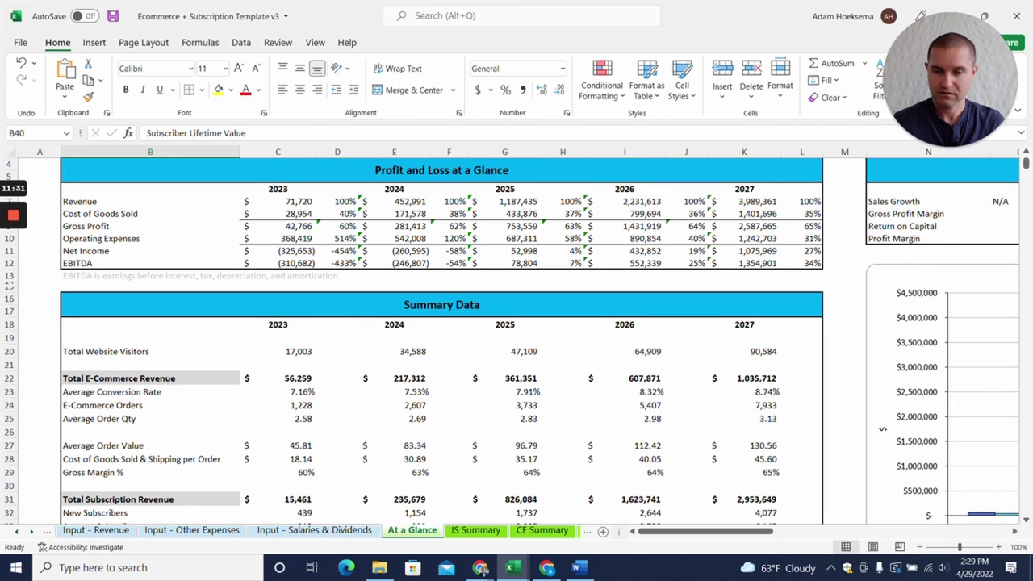
left_click(744, 263)
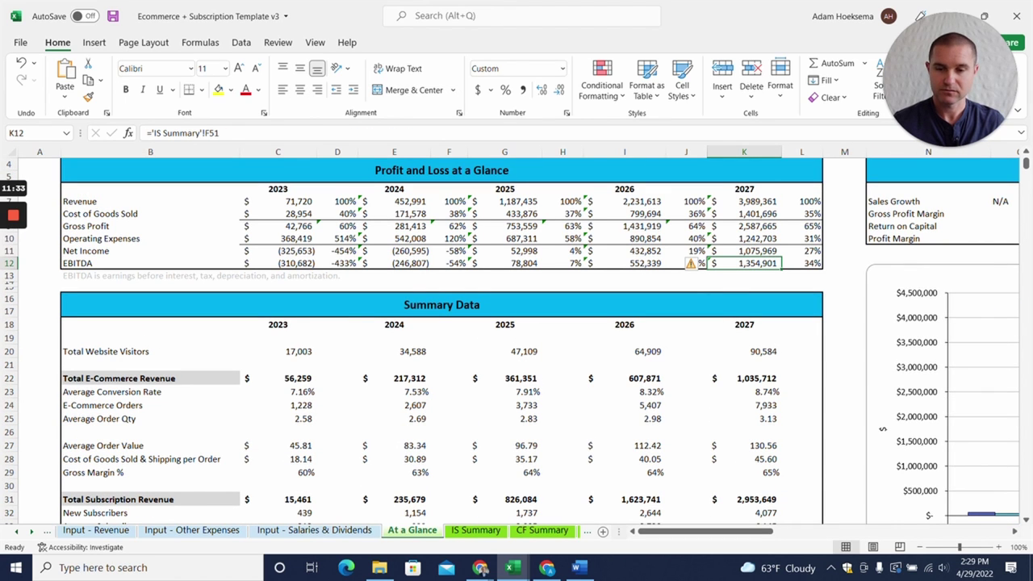